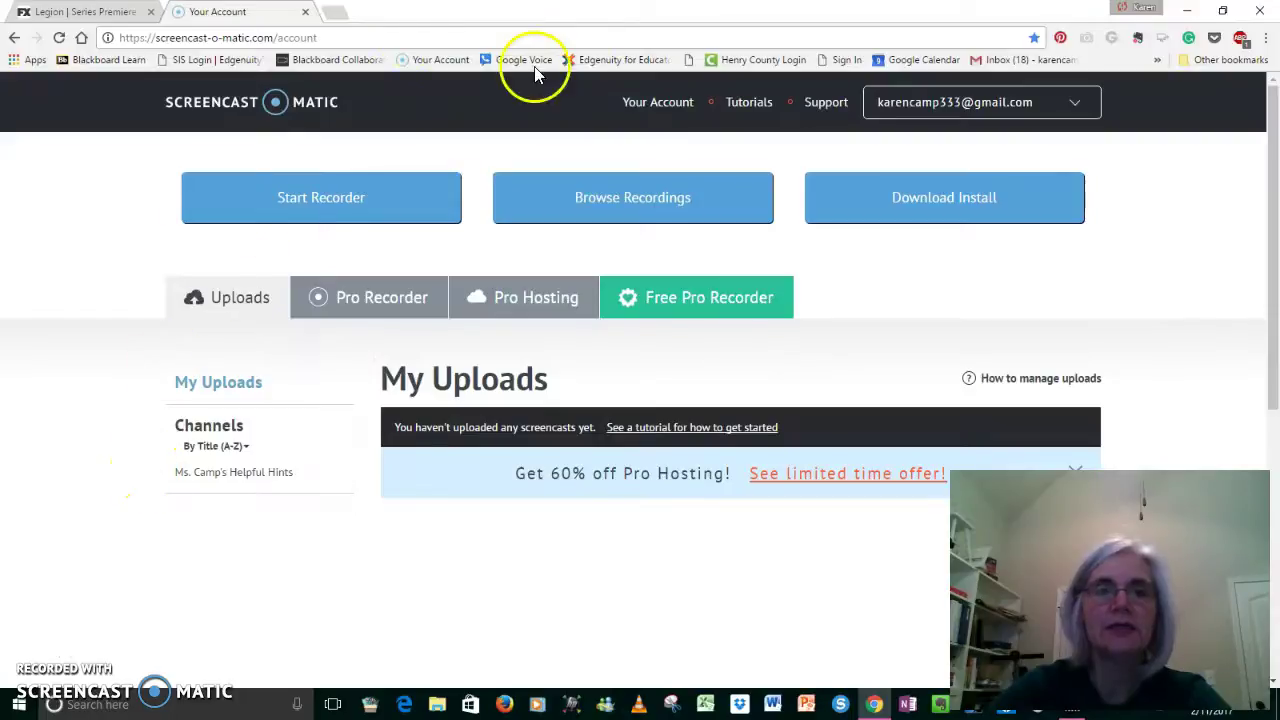
# Step: Open a new browser tab with the Google start page beside the Screencast-O-Matic account page
pyautogui.click(334, 13)
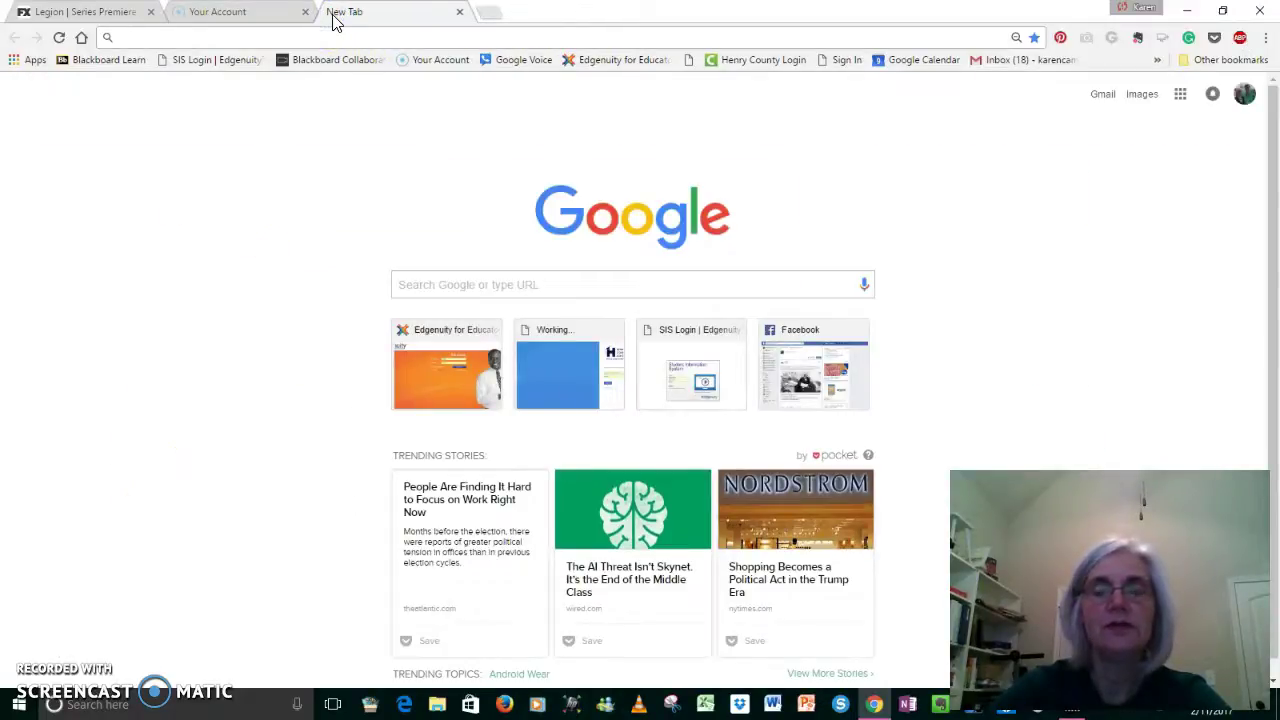
# Step: Go to Google Drive from the apps grid and open the Writing Portfolio 2 folder
pyautogui.click(1181, 100)
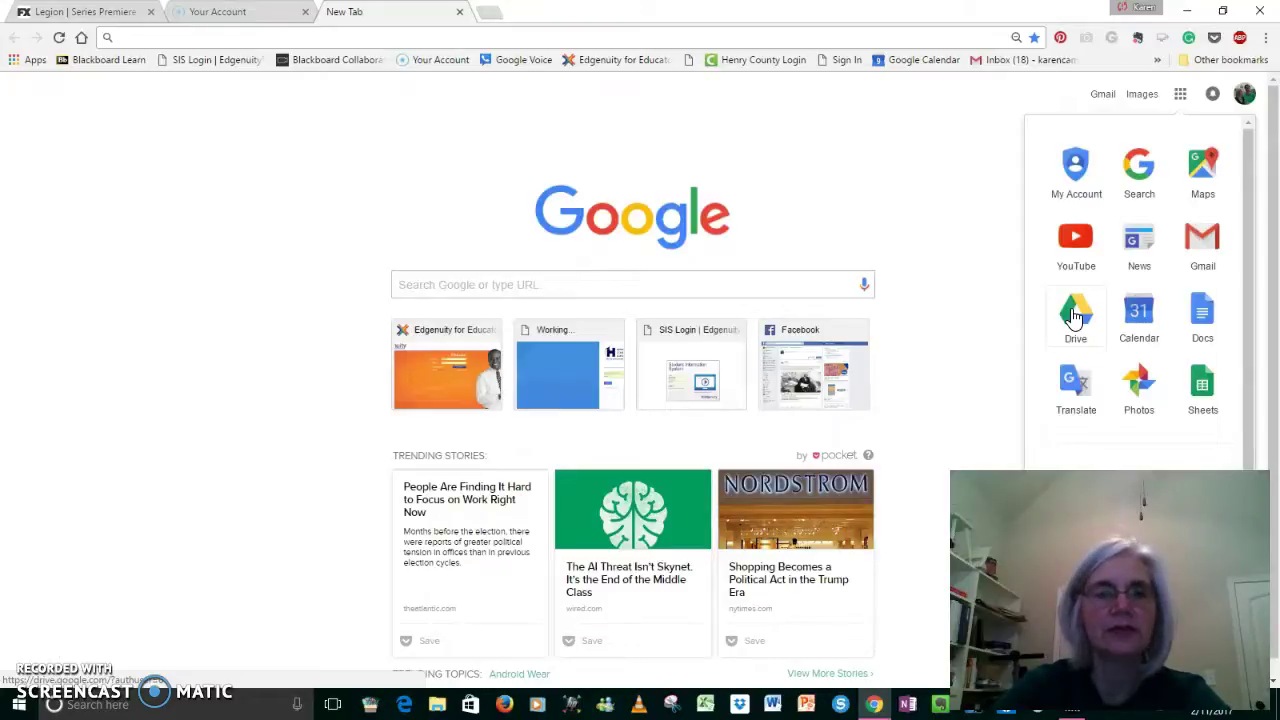
pyautogui.click(1075, 315)
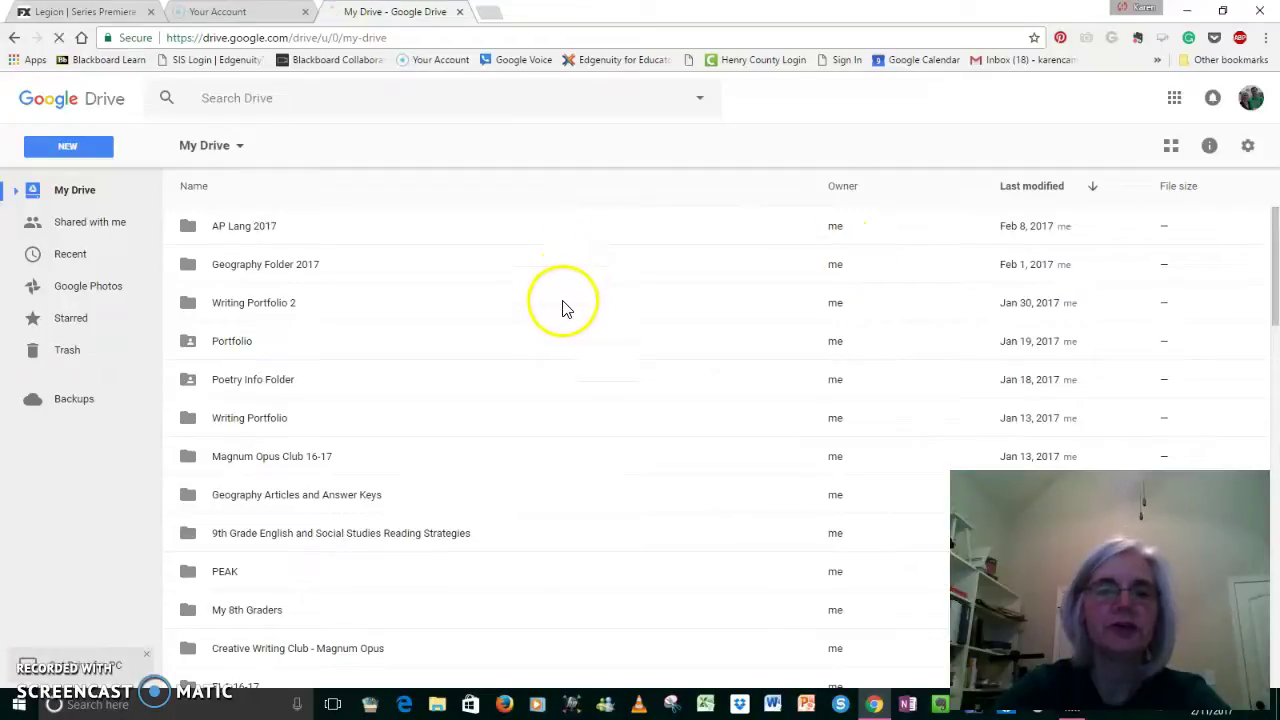
pyautogui.doubleClick(331, 311)
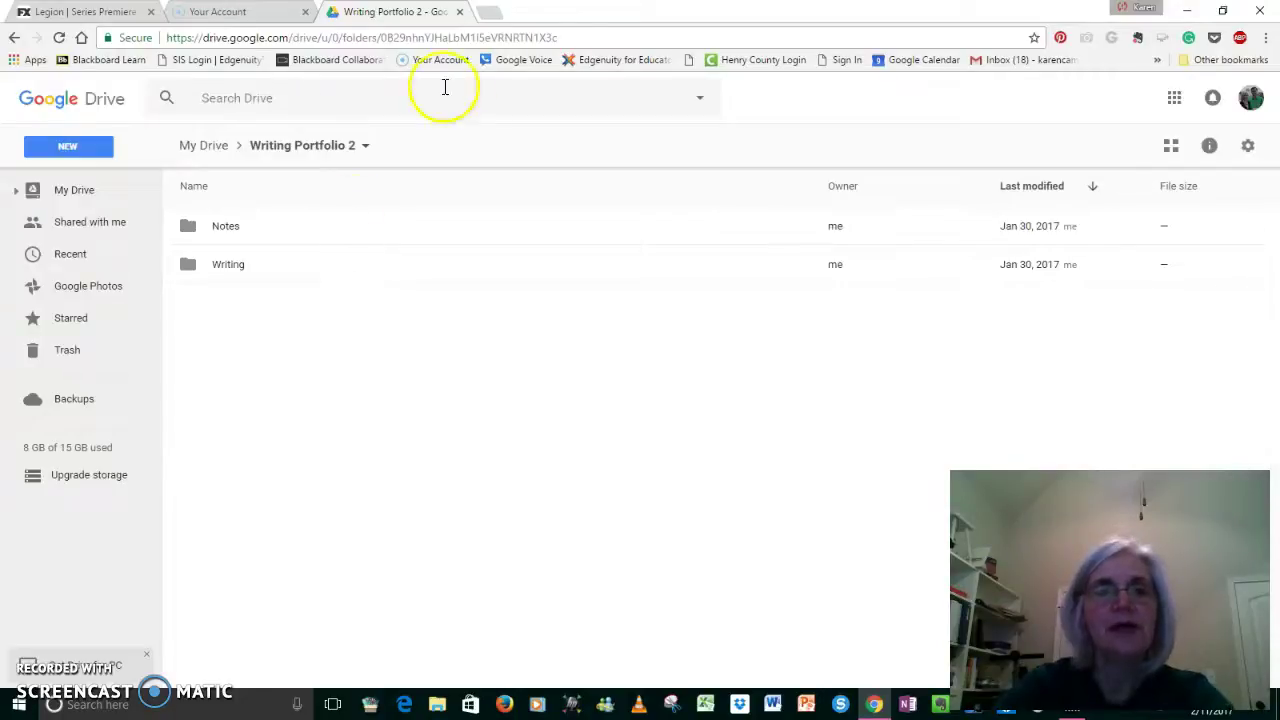
# Step: In another new tab, open 'The Filth They Breathe in China' from the Google Docs recent list
pyautogui.click(491, 14)
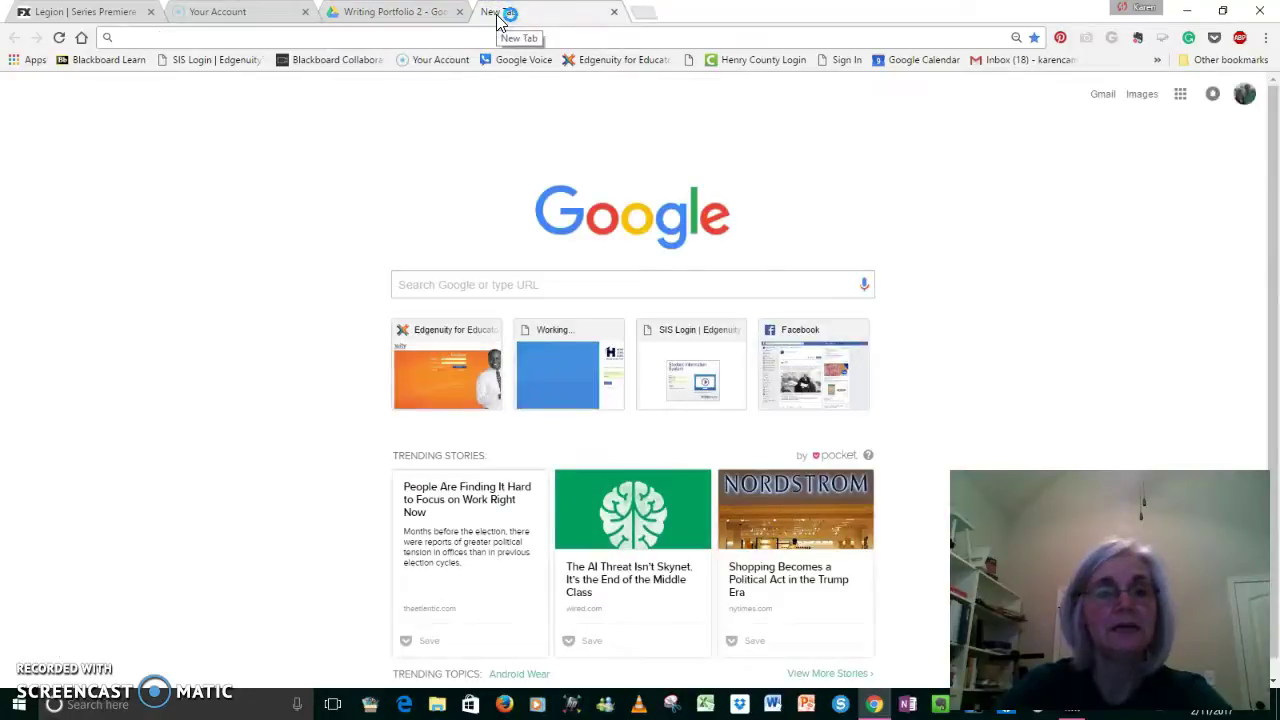
pyautogui.click(1181, 97)
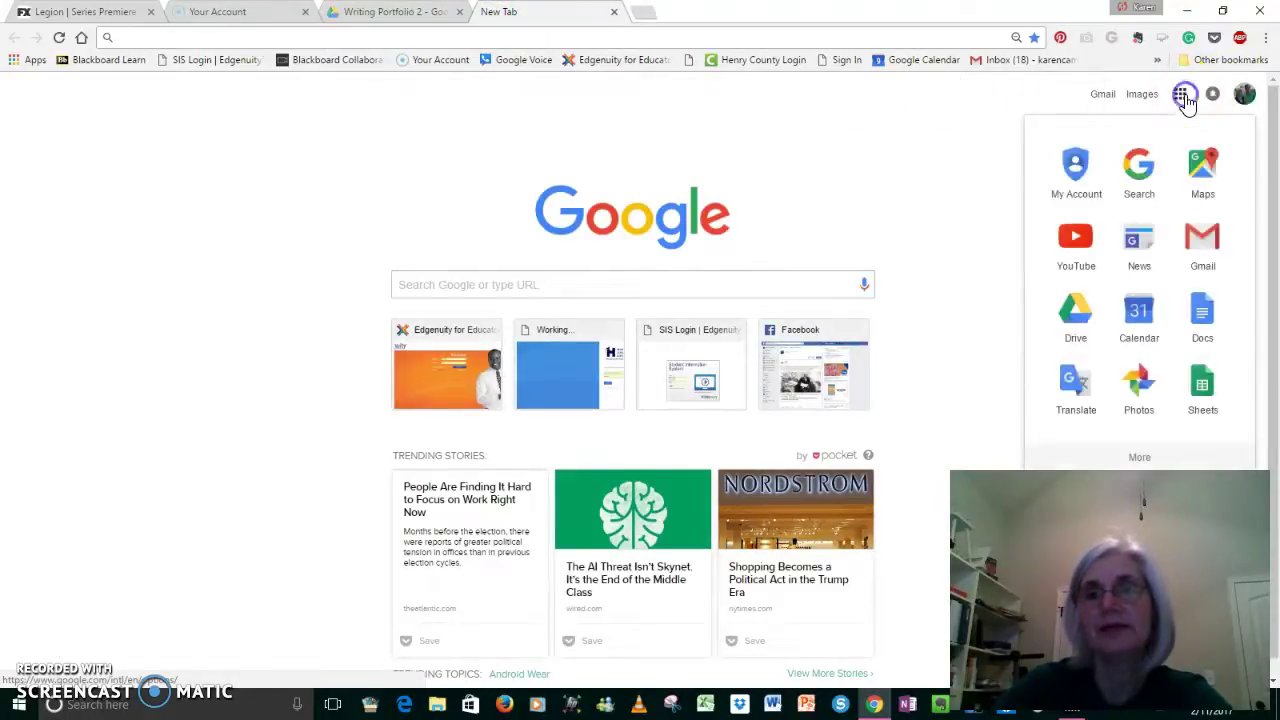
pyautogui.click(1218, 340)
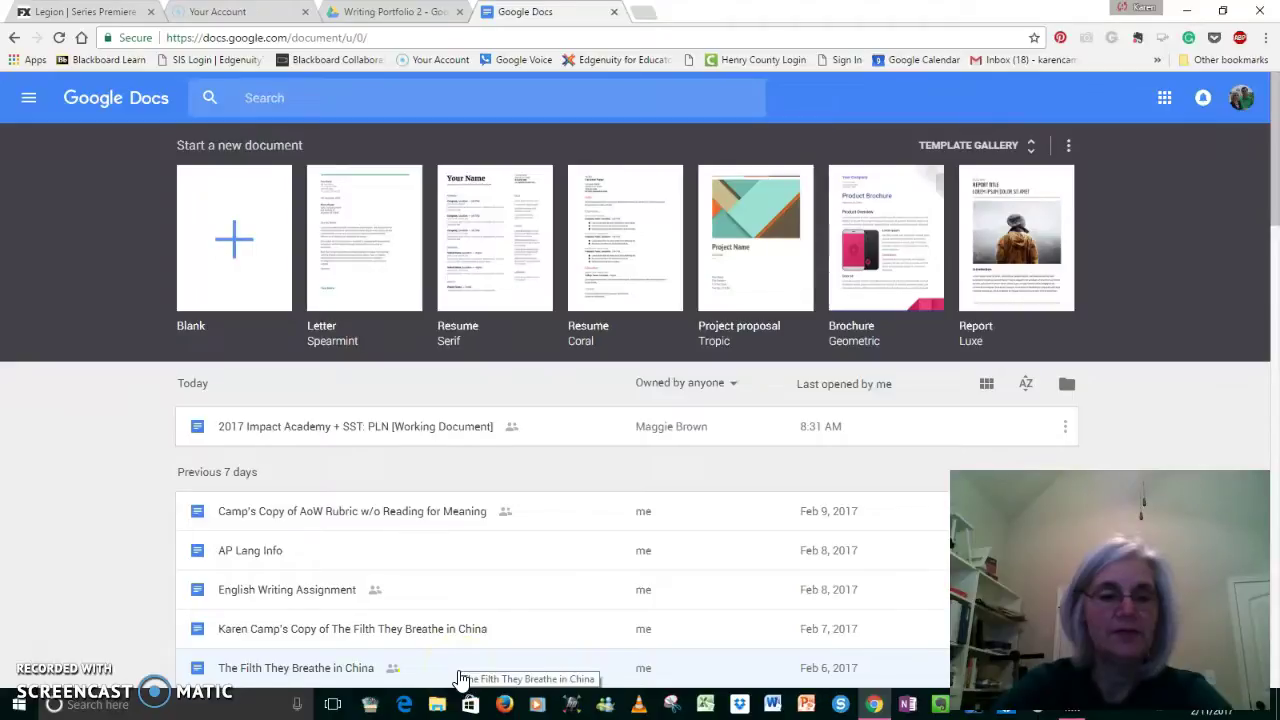
pyautogui.click(425, 674)
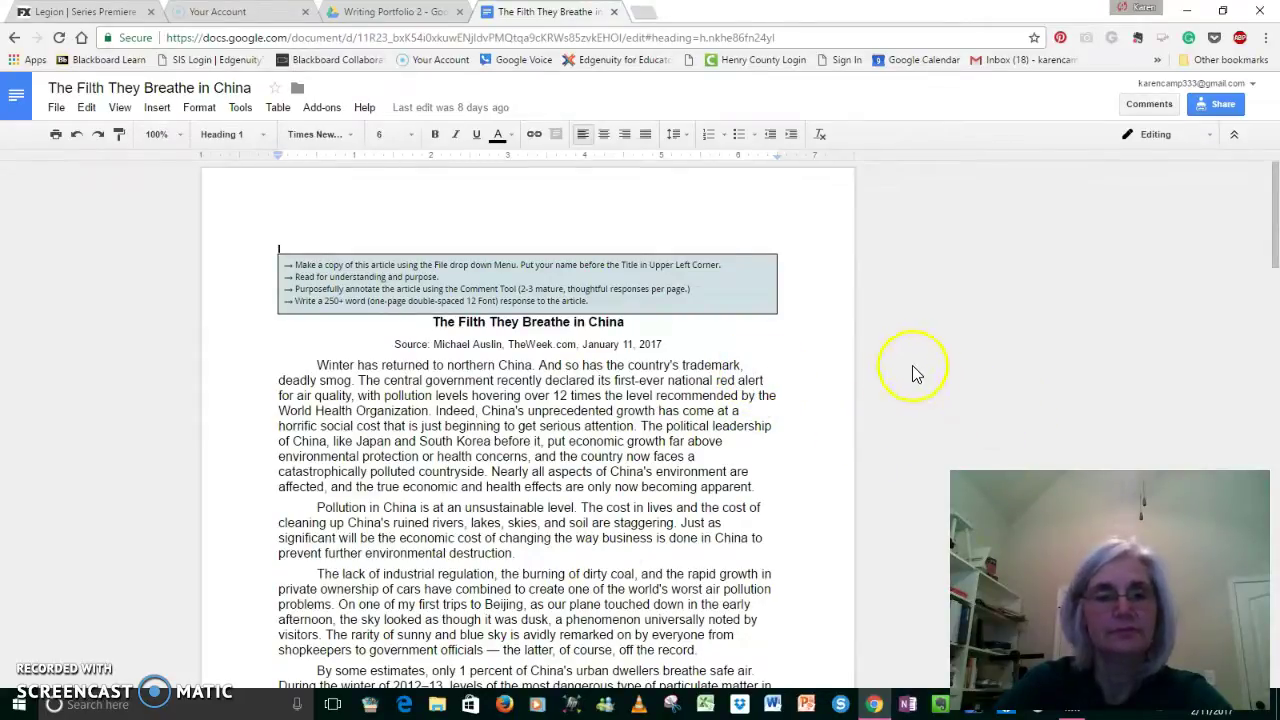
# Step: Attach the comment 'comments' to the word 'deadly' in the article's first paragraph
pyautogui.click(757, 365)
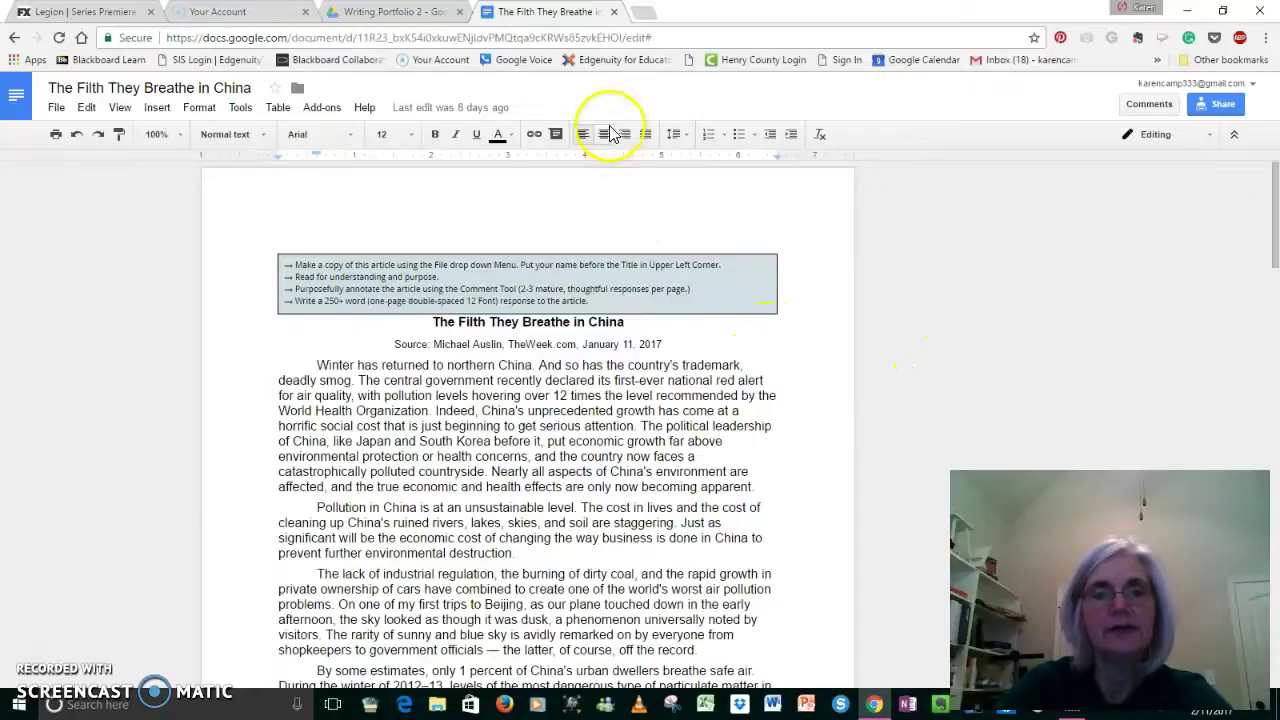
pyautogui.click(556, 137)
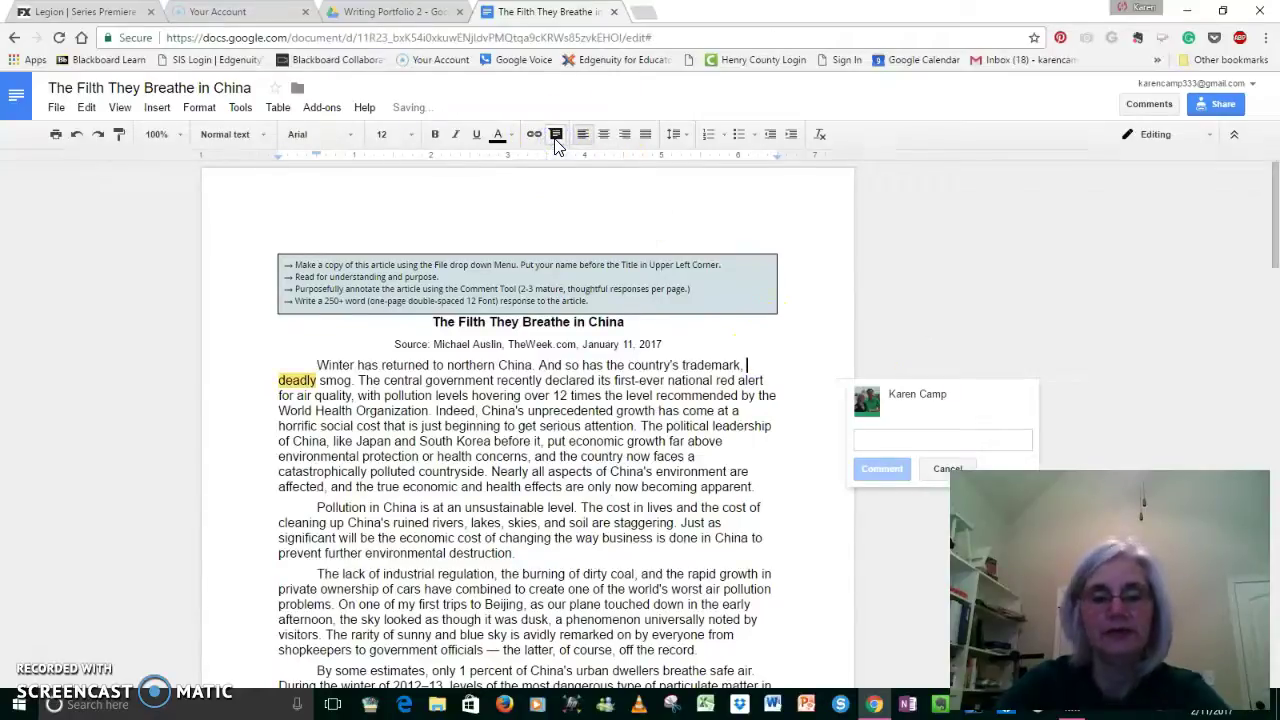
pyautogui.write('comments')
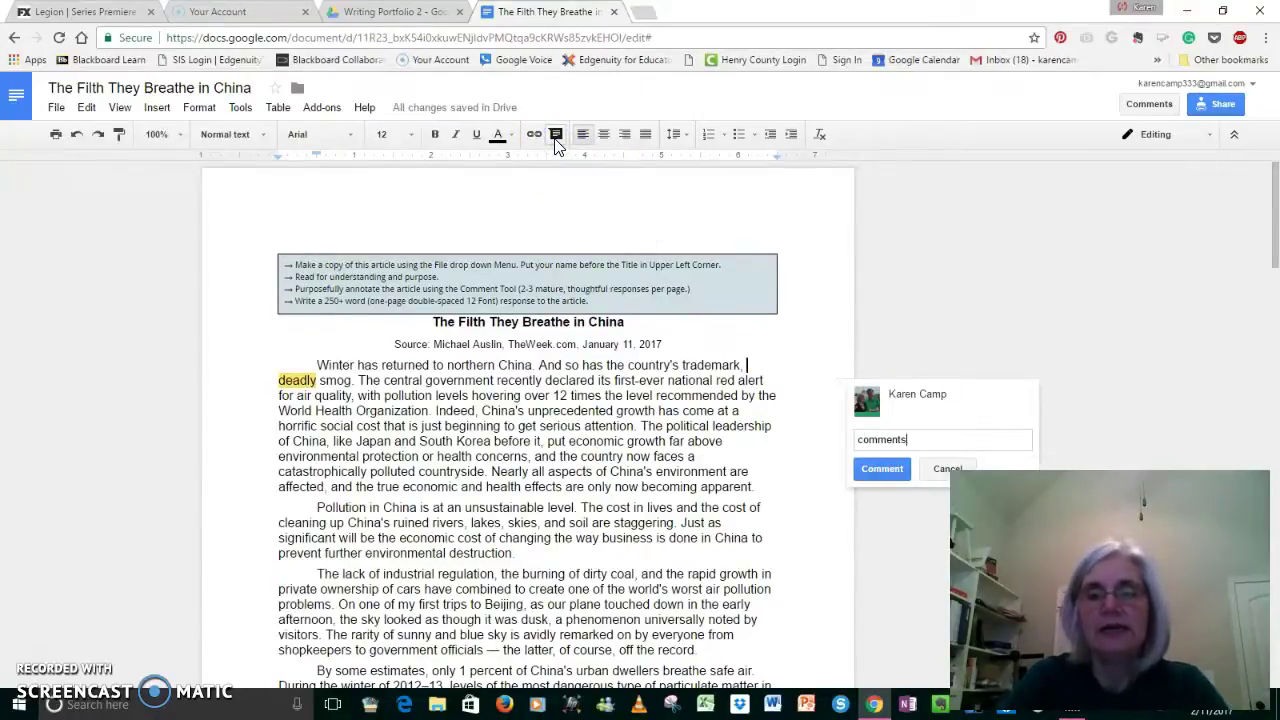
pyautogui.click(893, 470)
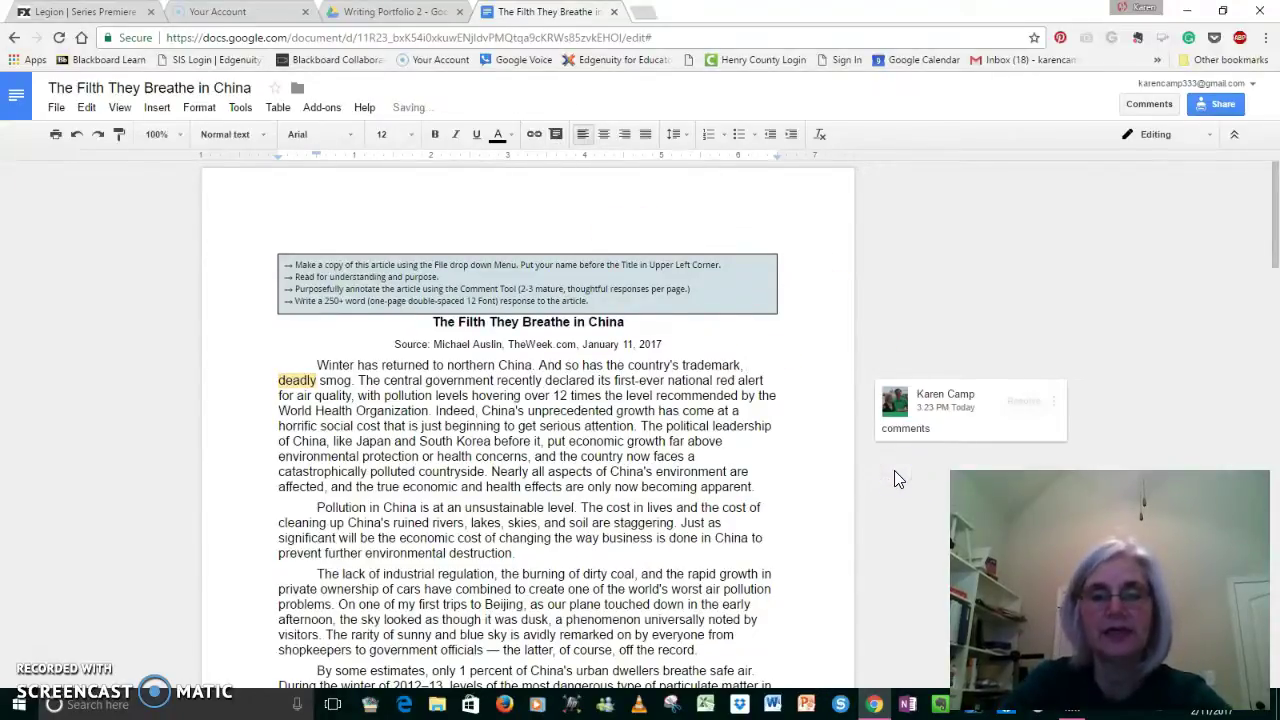
pyautogui.click(1273, 490)
pyautogui.click(1273, 490)
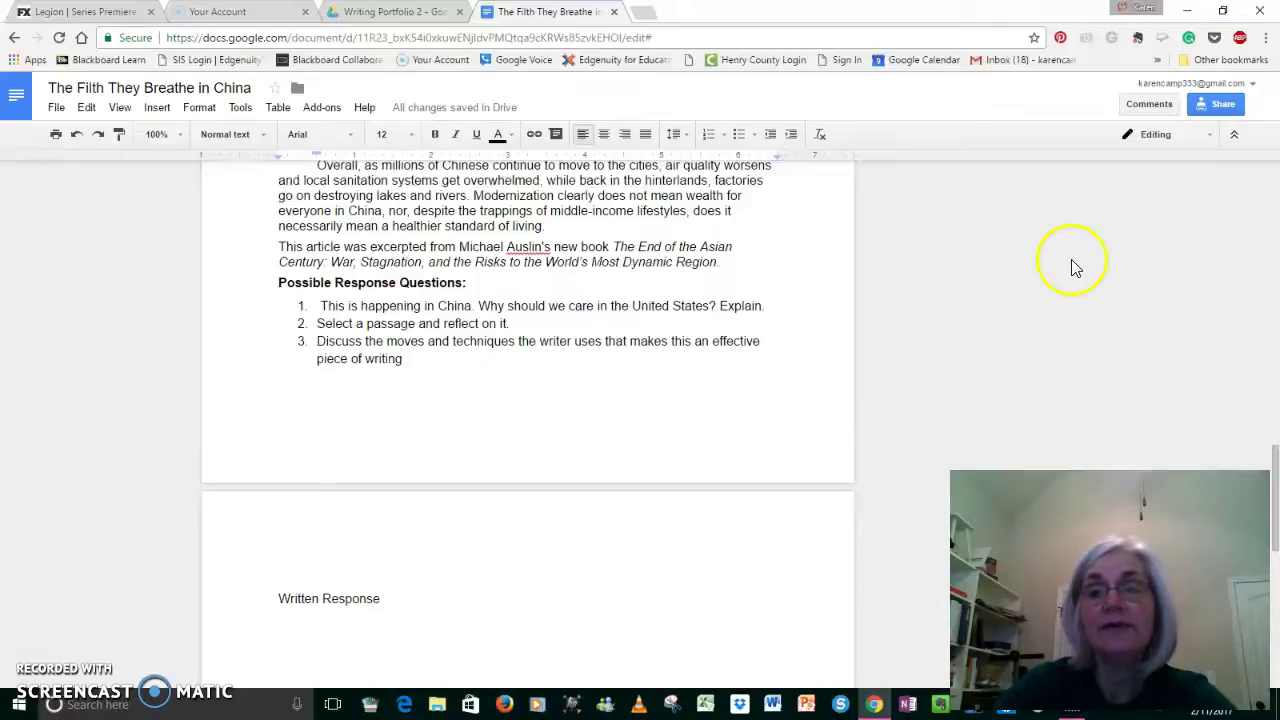
pyautogui.click(1276, 185)
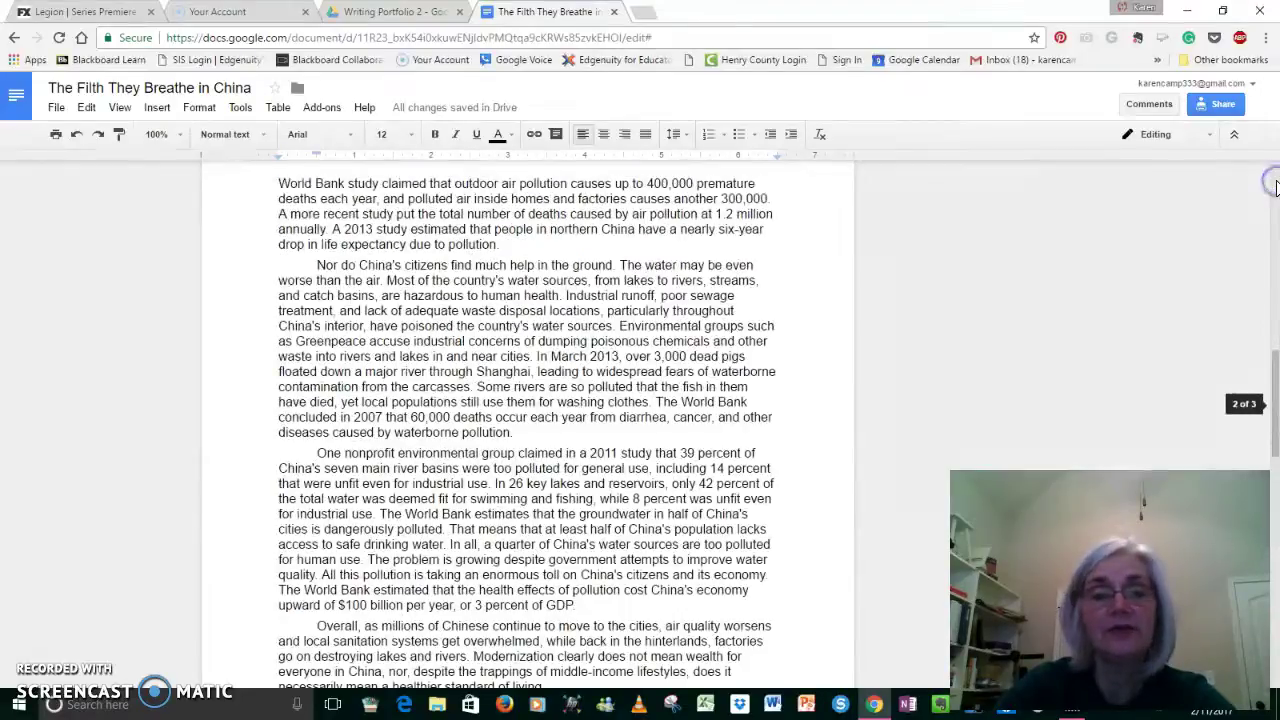
pyautogui.scroll(3, 1276, 185)
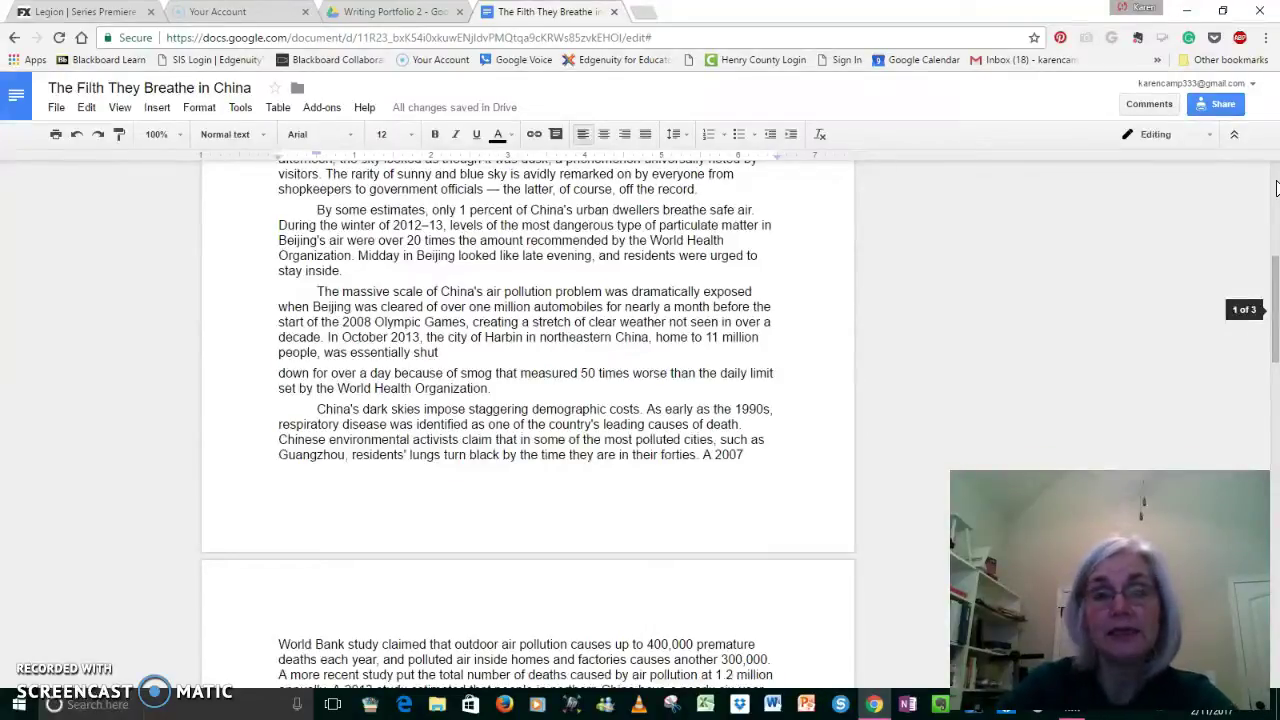
pyautogui.click(1276, 460)
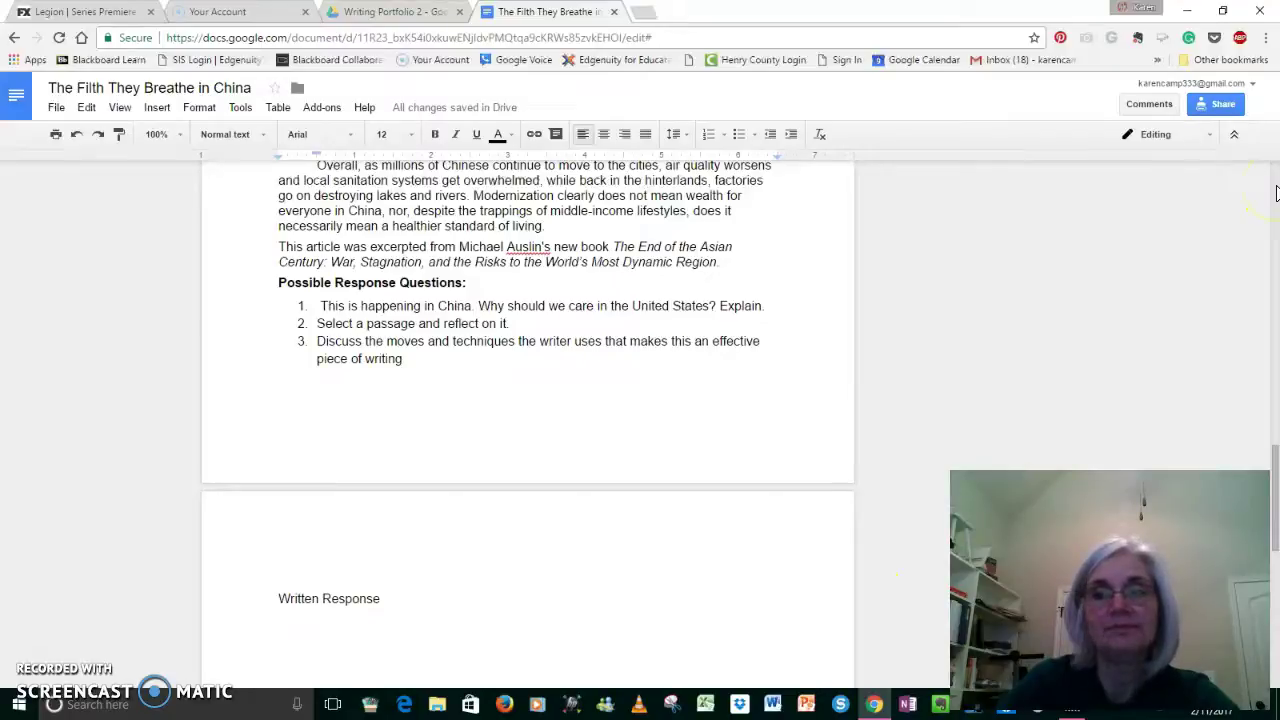
pyautogui.click(1276, 192)
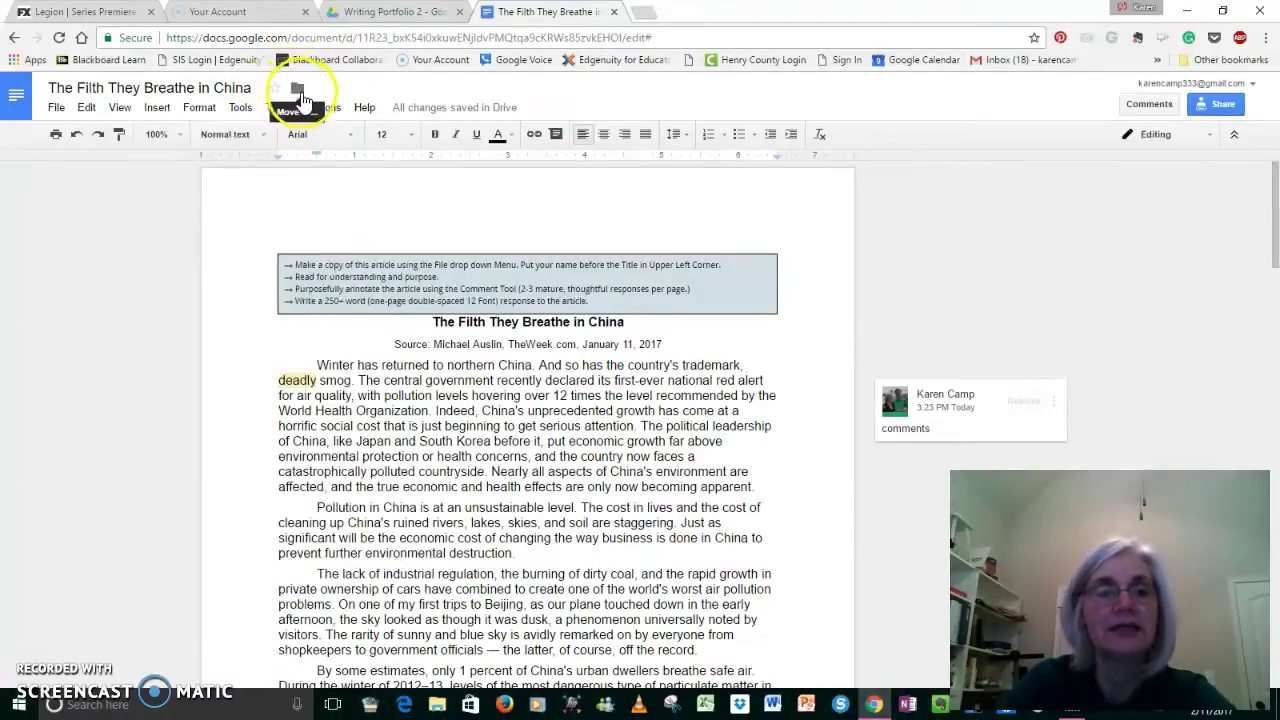
# Step: Start moving the article out of AoW Info and browse the My Drive folder list
pyautogui.click(300, 92)
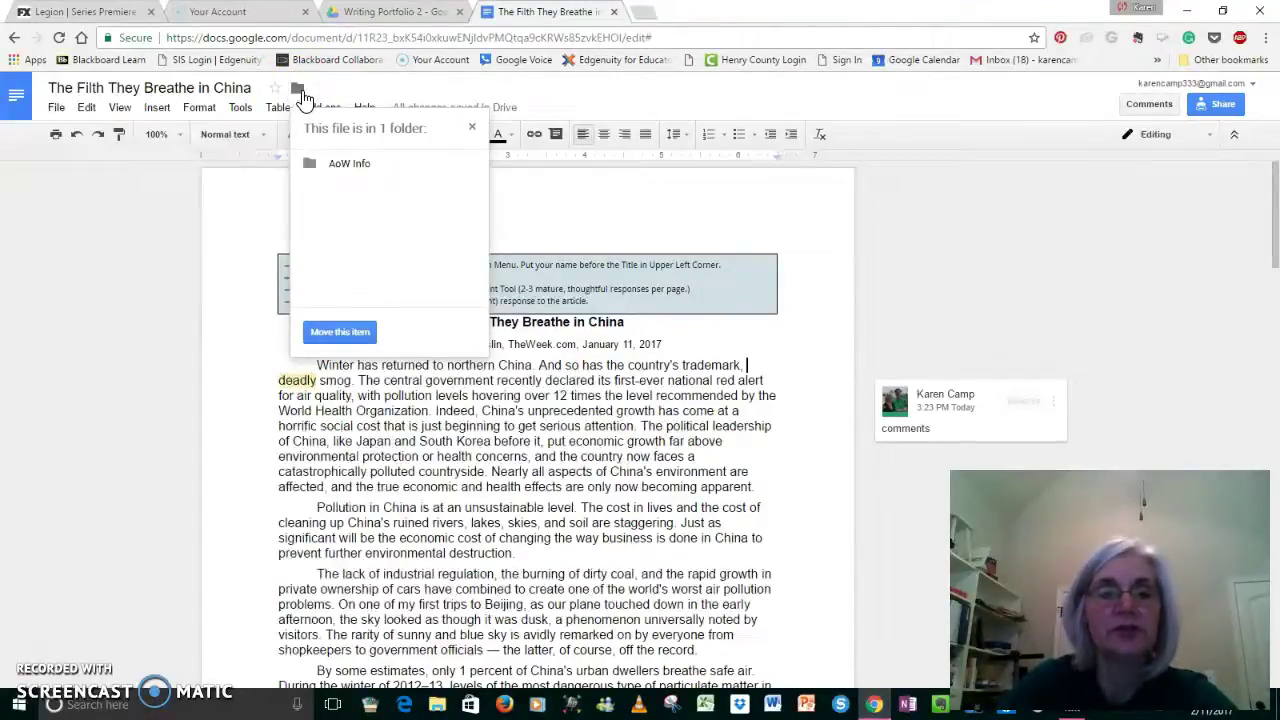
pyautogui.click(334, 332)
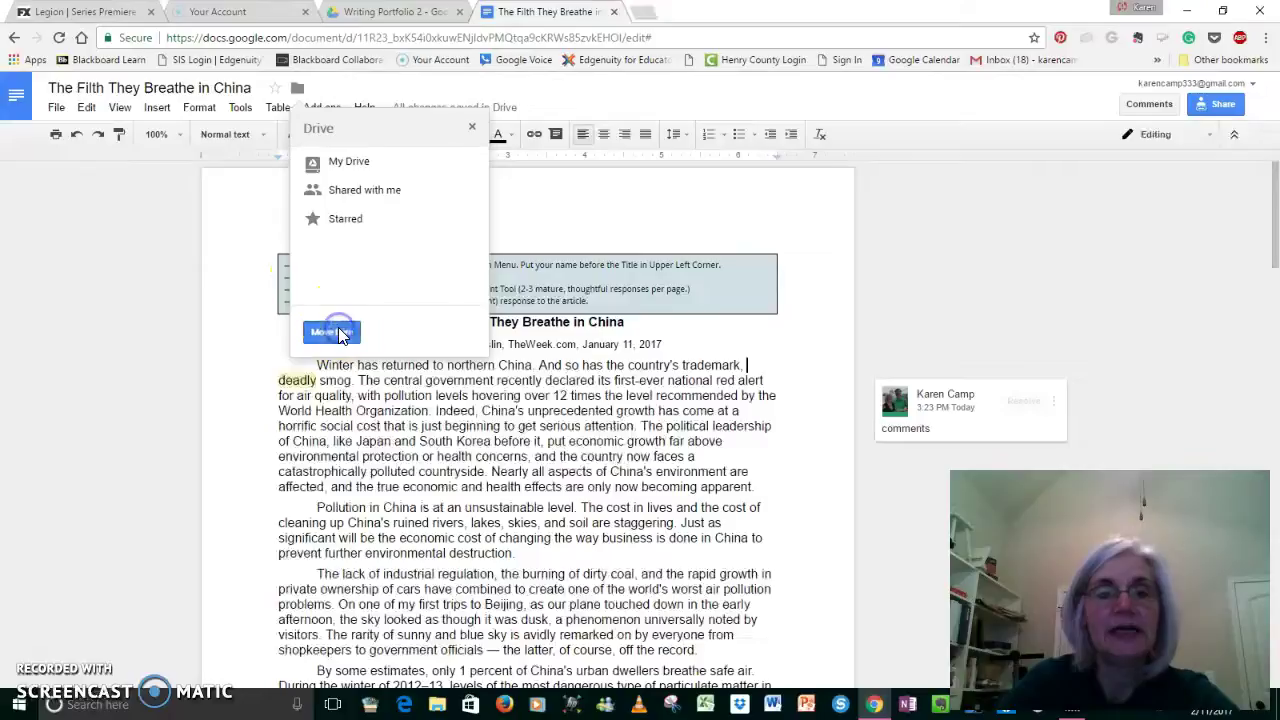
pyautogui.click(404, 162)
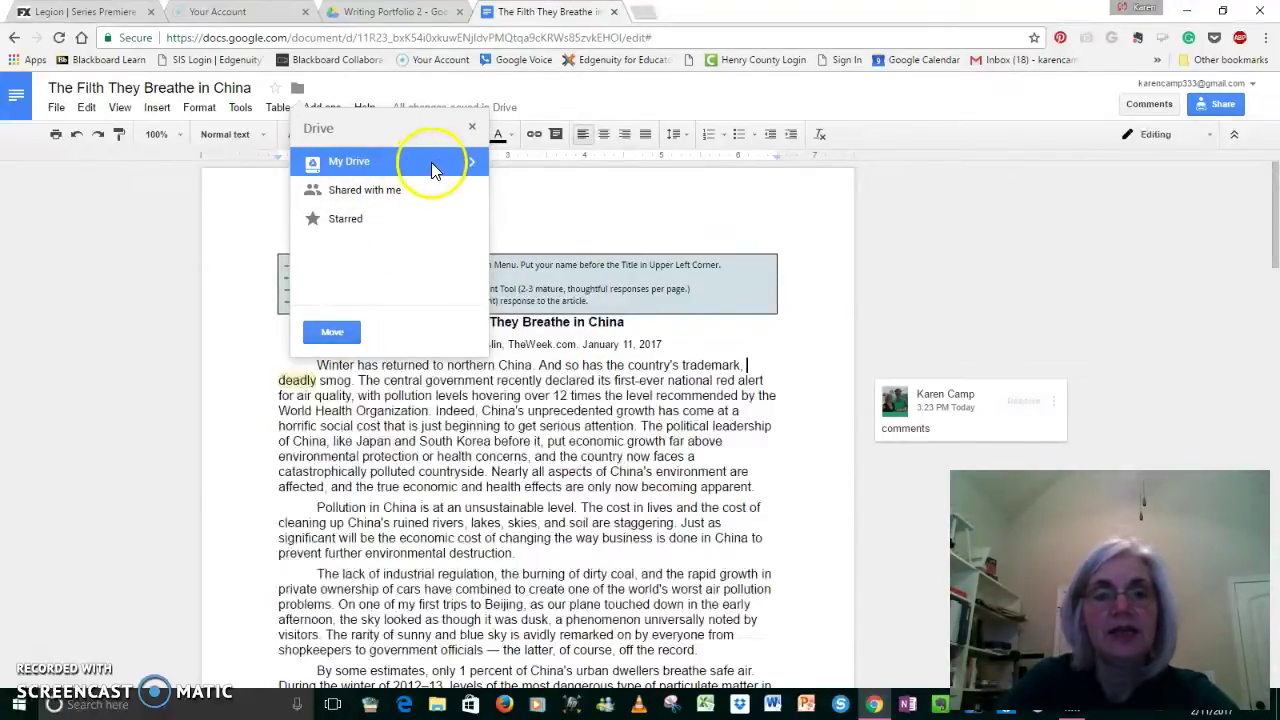
pyautogui.click(471, 162)
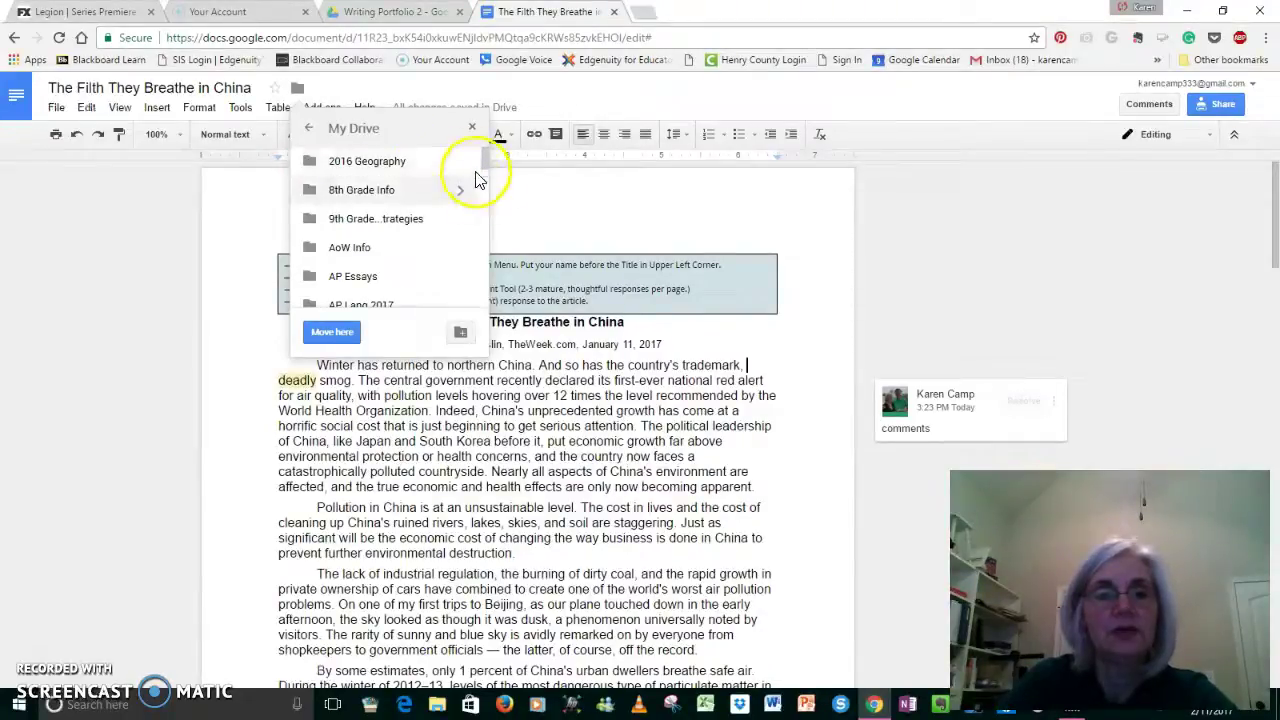
pyautogui.click(483, 242)
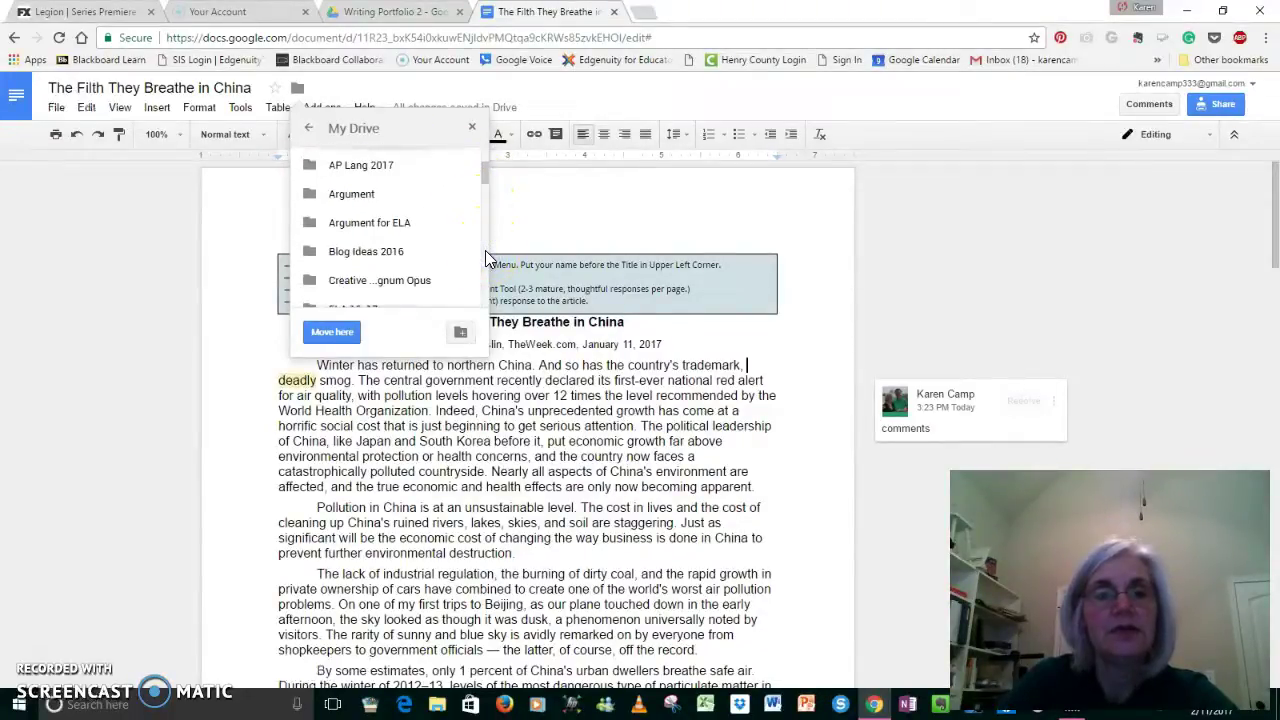
pyautogui.click(485, 250)
pyautogui.click(485, 250)
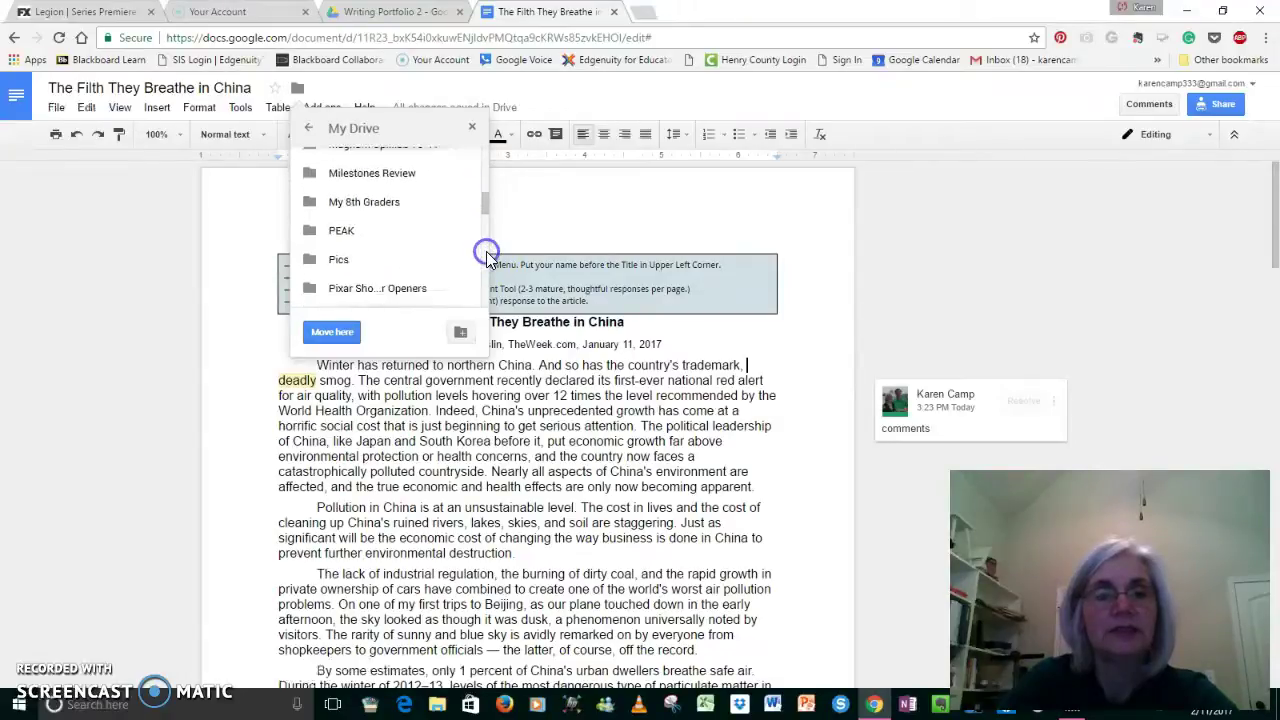
pyautogui.click(486, 251)
pyautogui.click(486, 251)
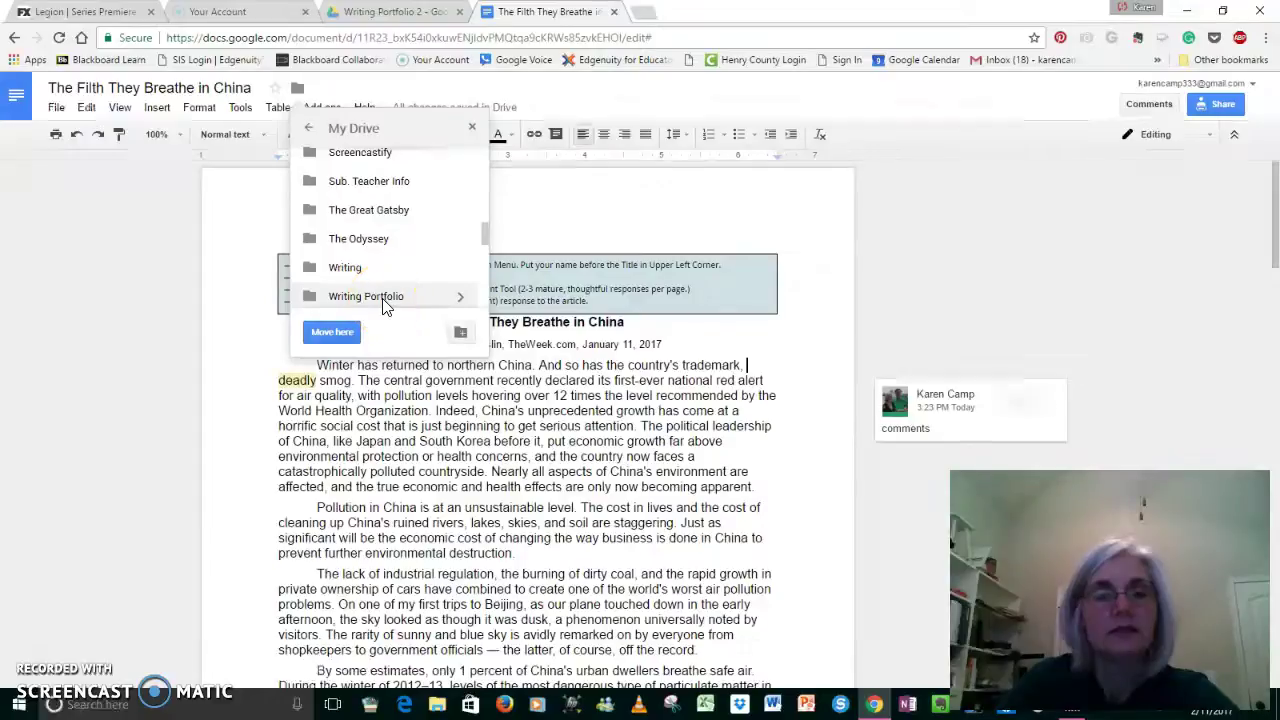
pyautogui.click(485, 288)
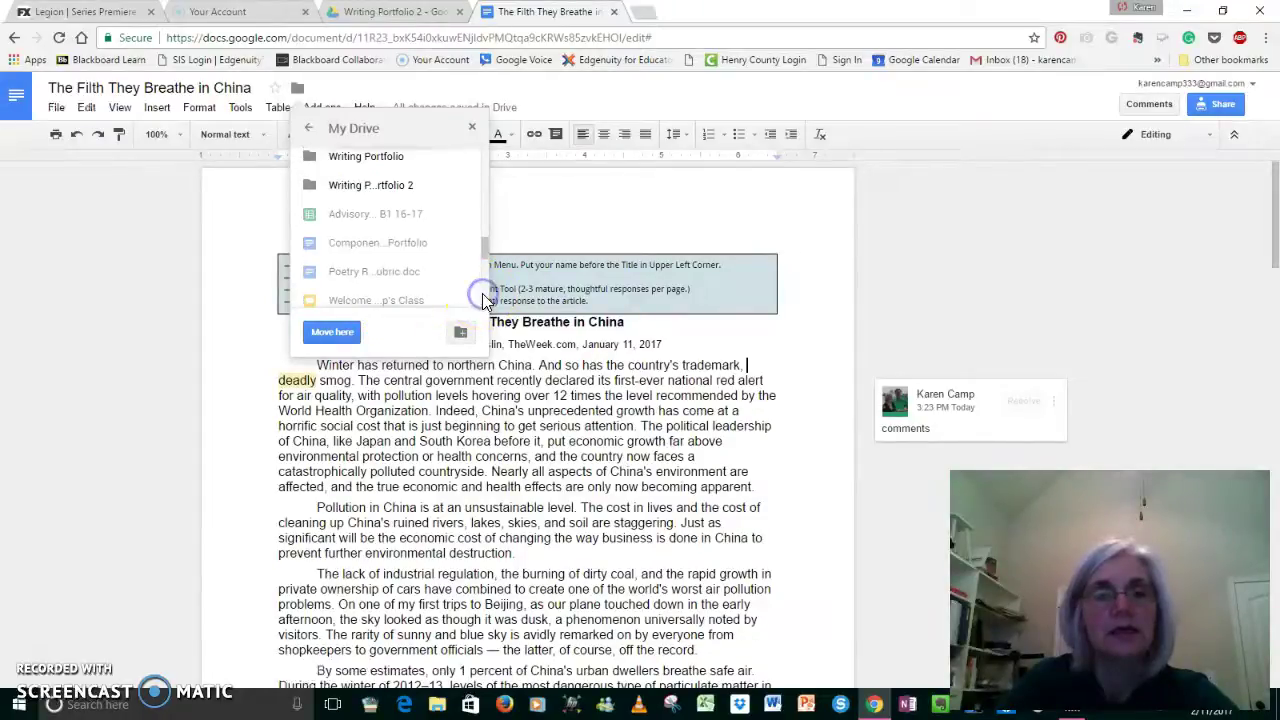
# Step: Move the article into the Writing folder inside Writing Portfolio 2
pyautogui.click(402, 186)
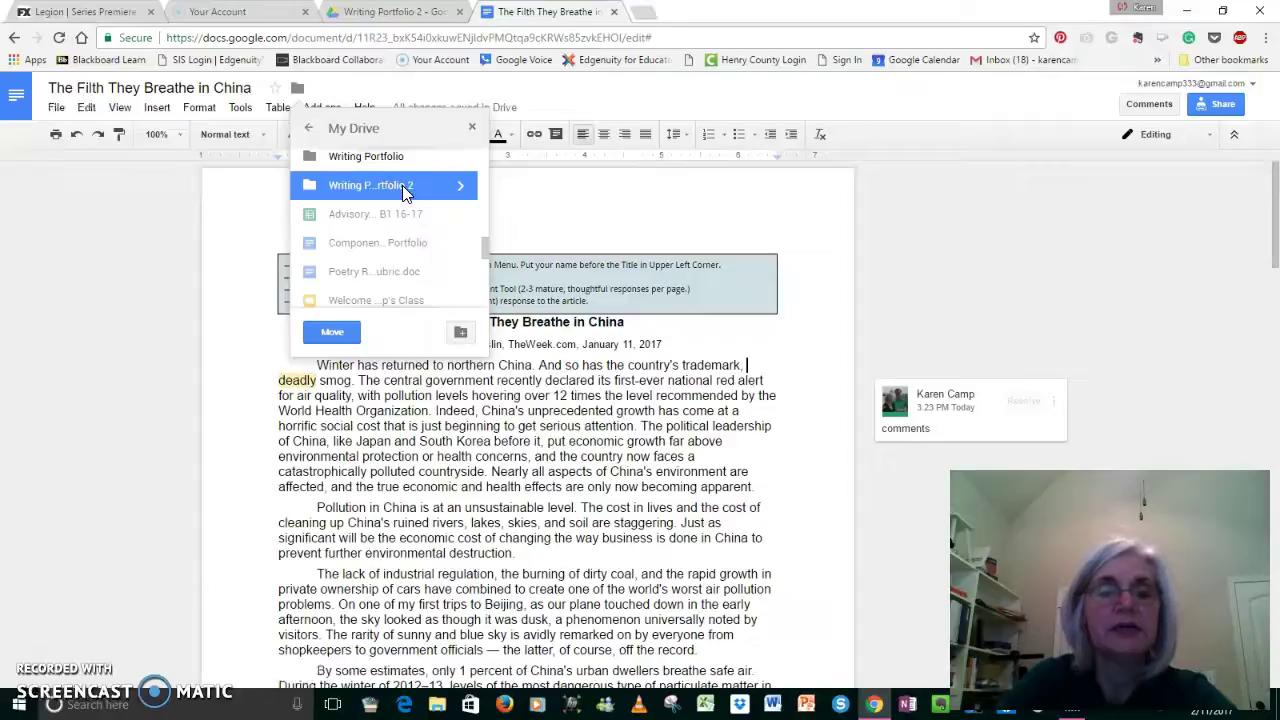
pyautogui.click(461, 185)
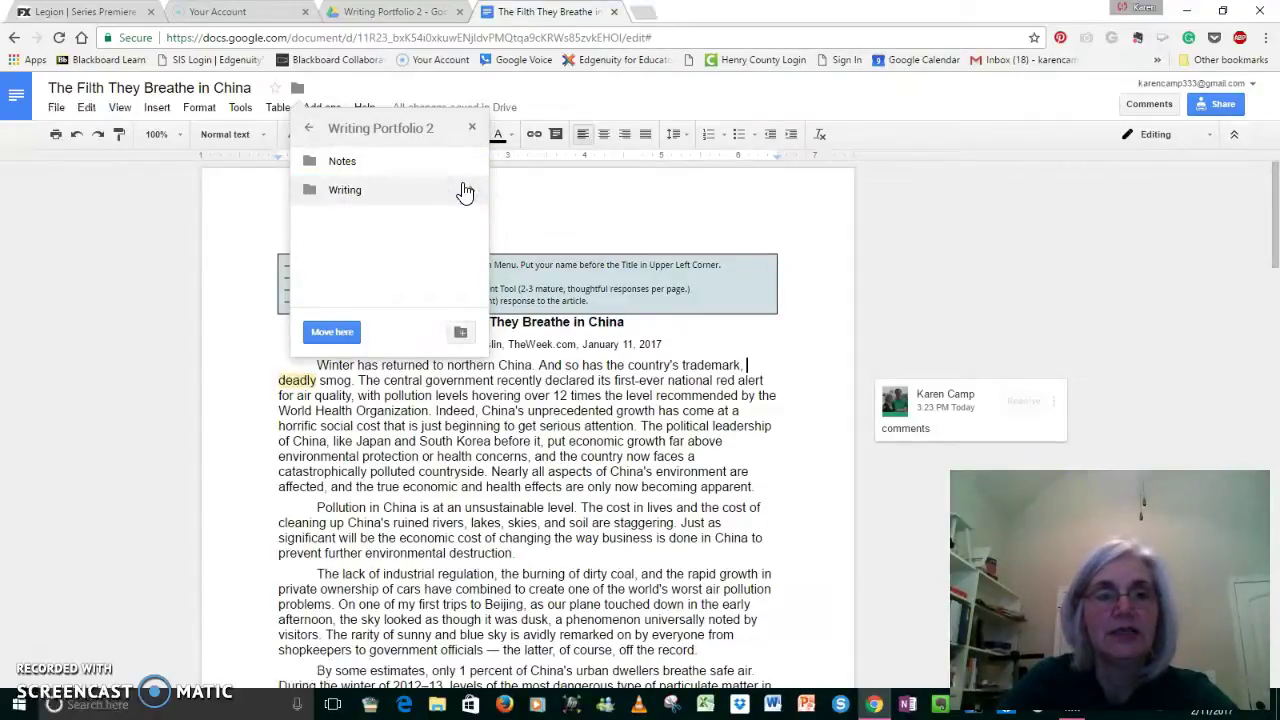
pyautogui.click(465, 191)
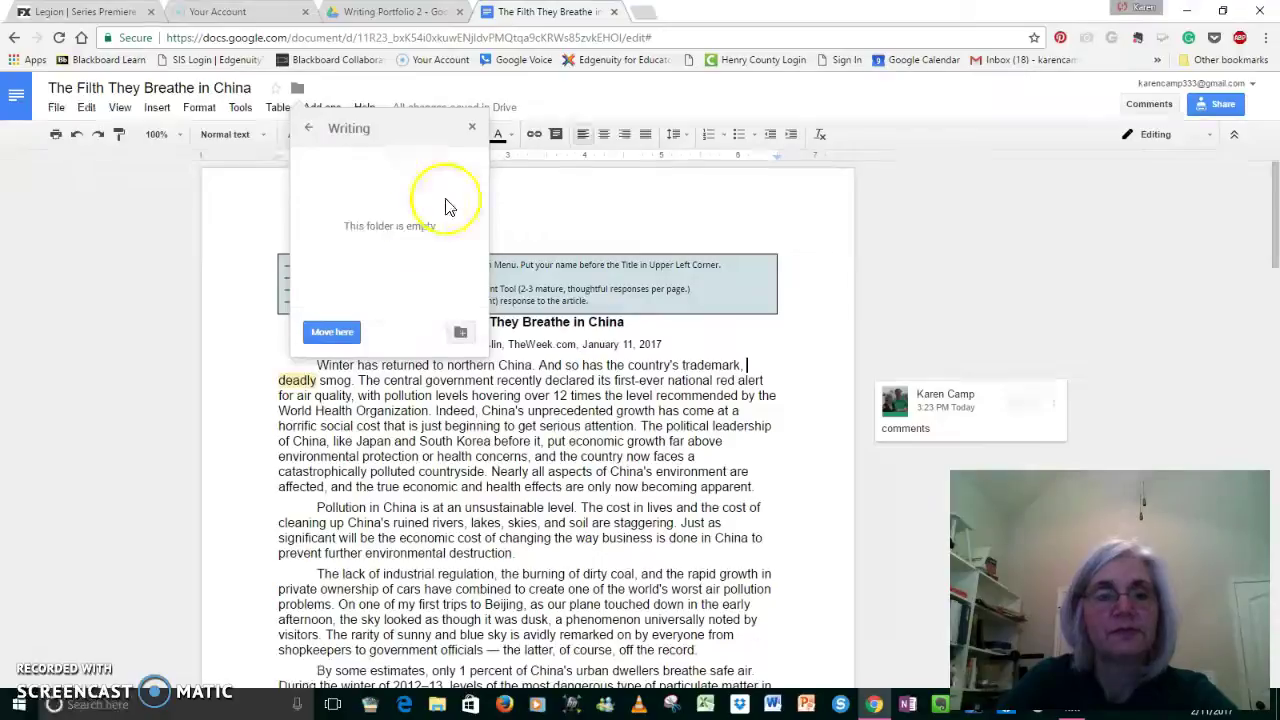
pyautogui.click(331, 334)
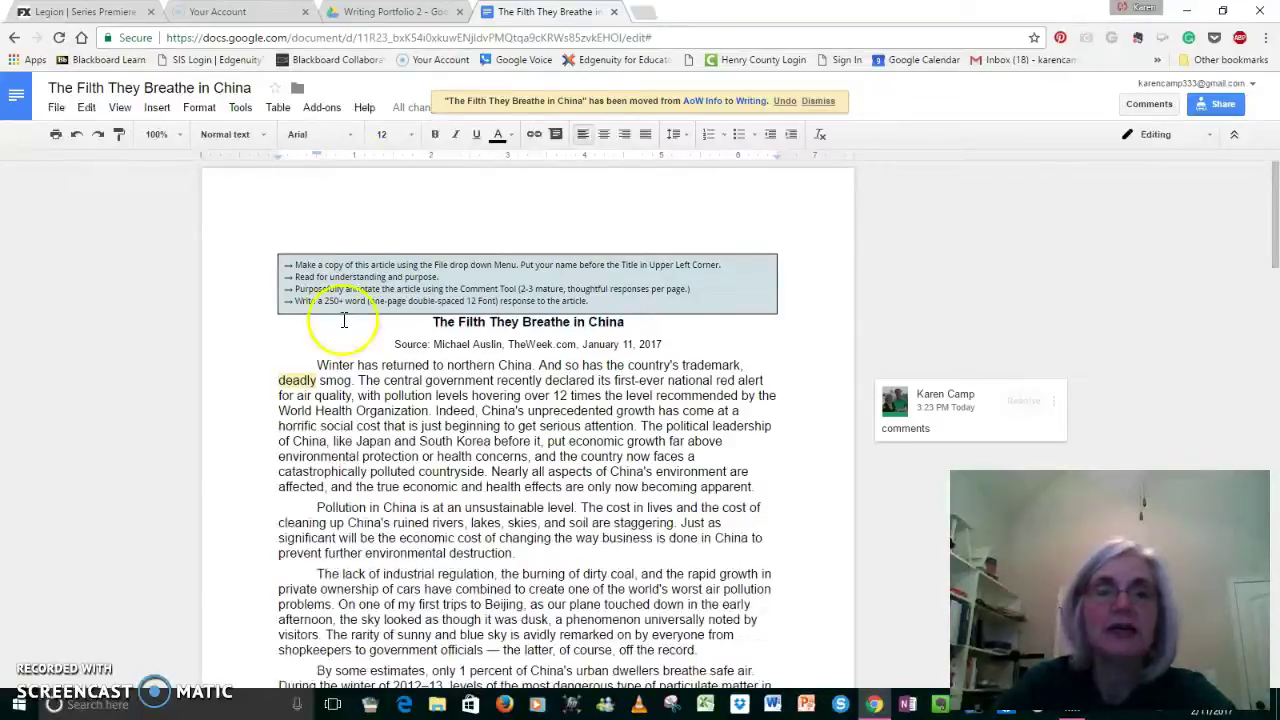
# Step: Confirm the article is listed in Drive's Writing folder, then return to the document
pyautogui.click(414, 14)
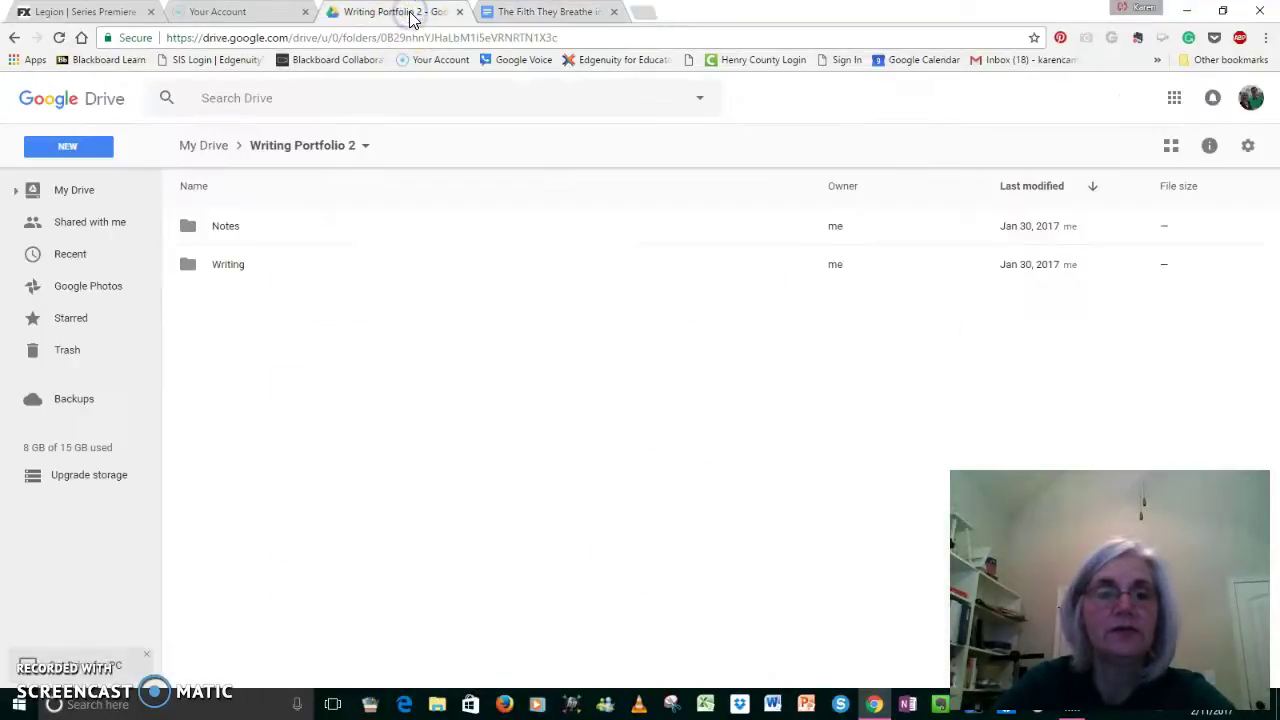
pyautogui.click(403, 272)
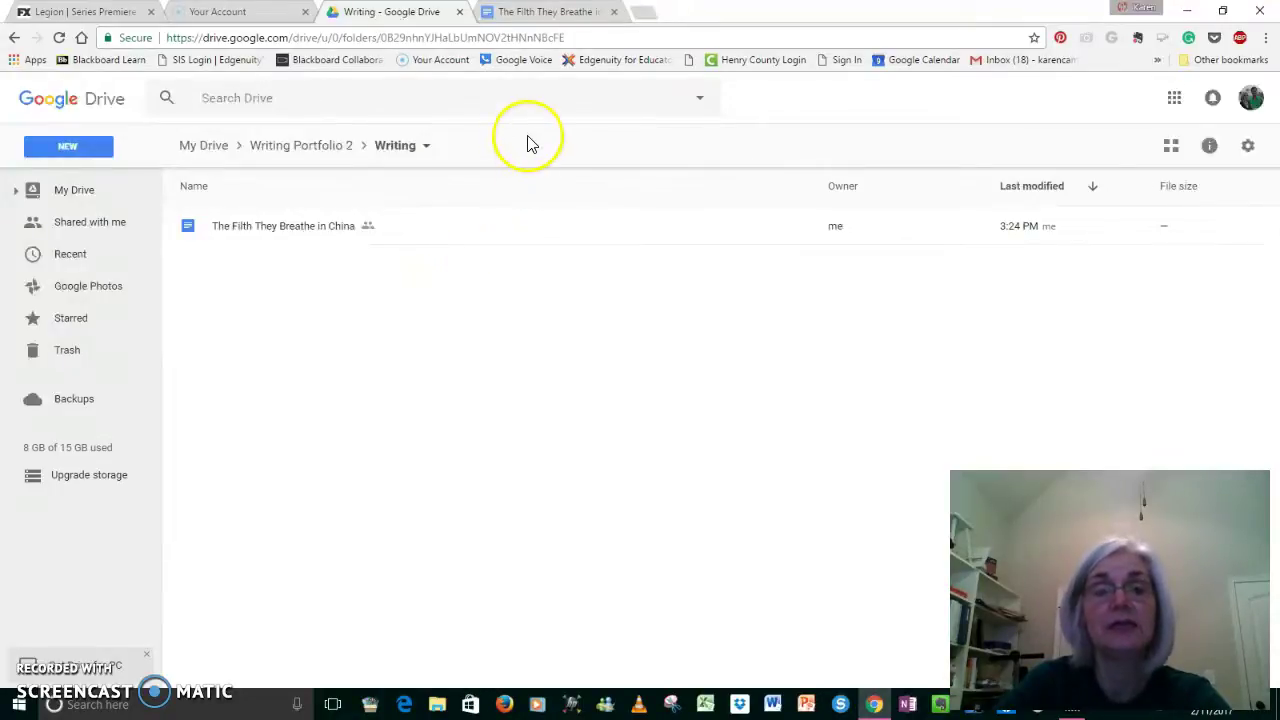
pyautogui.click(562, 13)
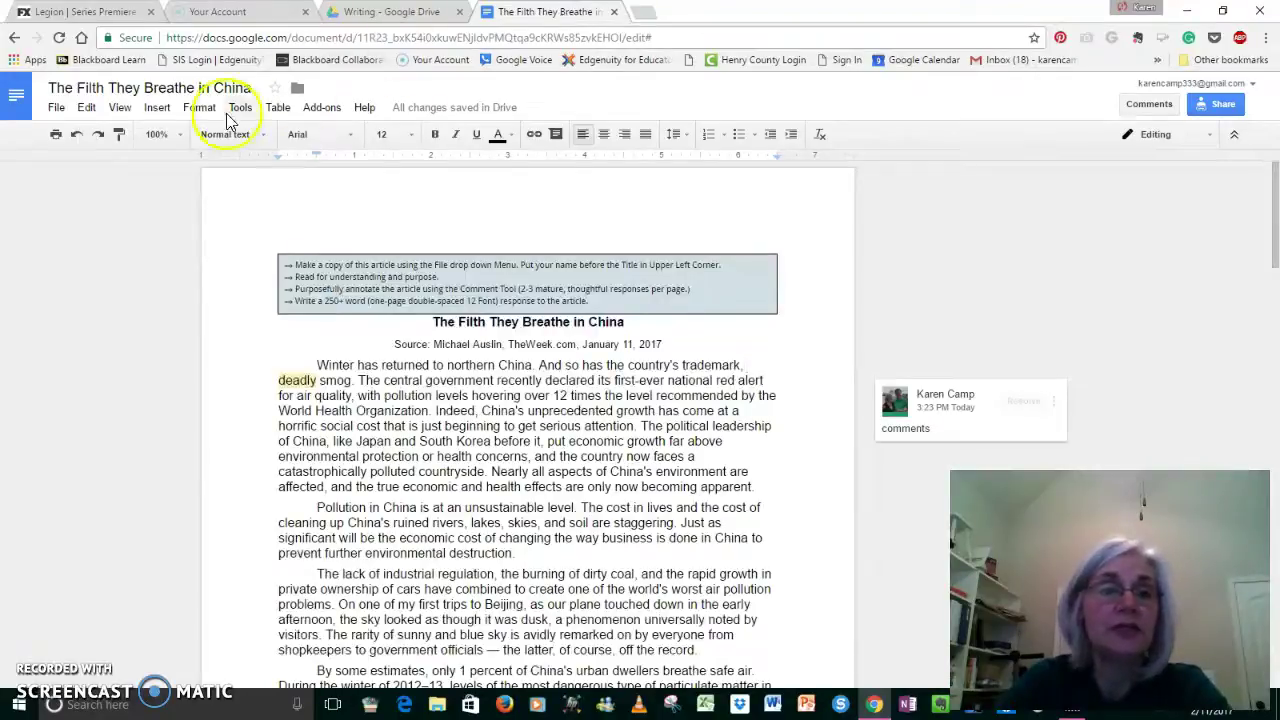
# Step: Download the article as PDF Document (.pdf), producing TheFilthTheyBreatheinChina.pdf
pyautogui.click(57, 108)
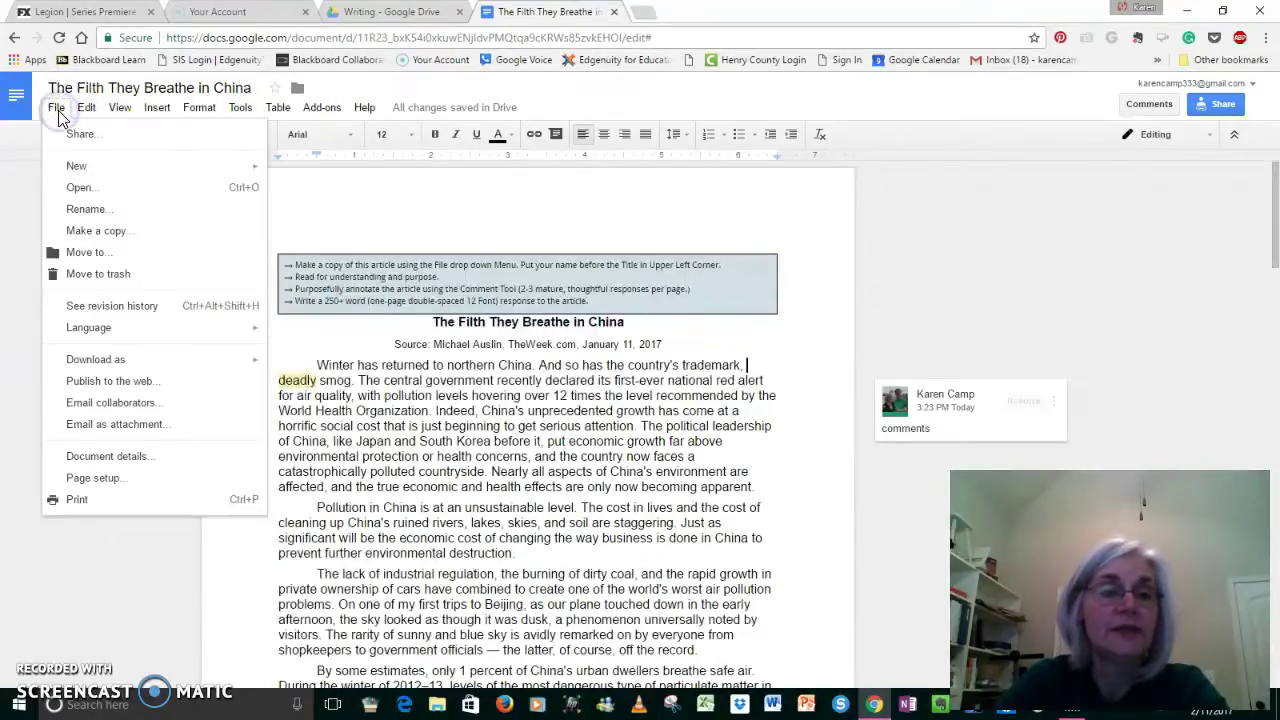
pyautogui.moveTo(116, 367)
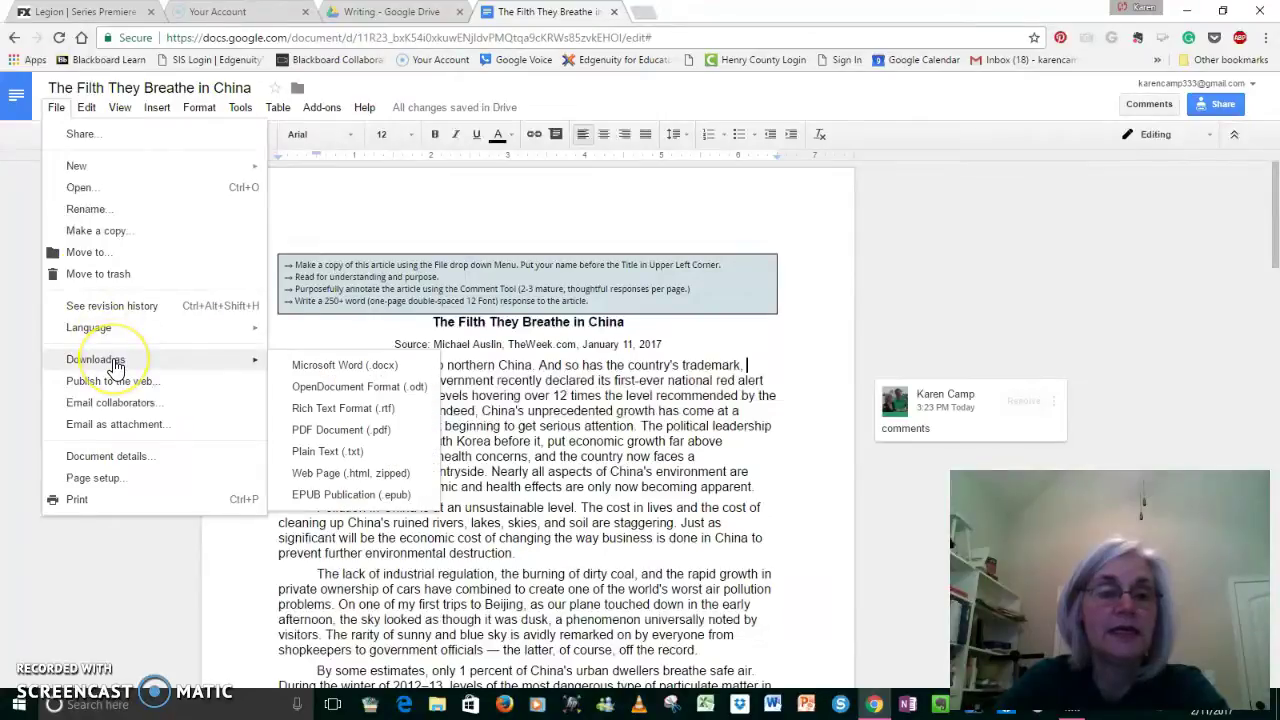
pyautogui.click(258, 366)
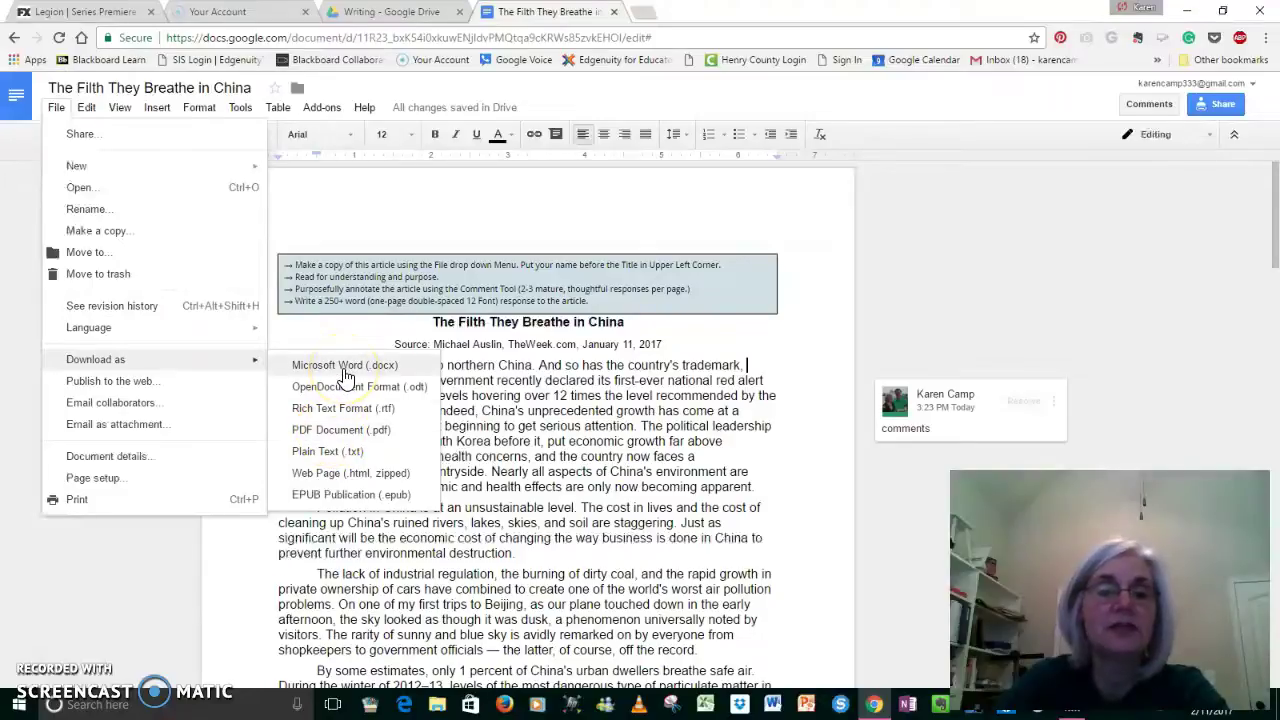
pyautogui.click(350, 430)
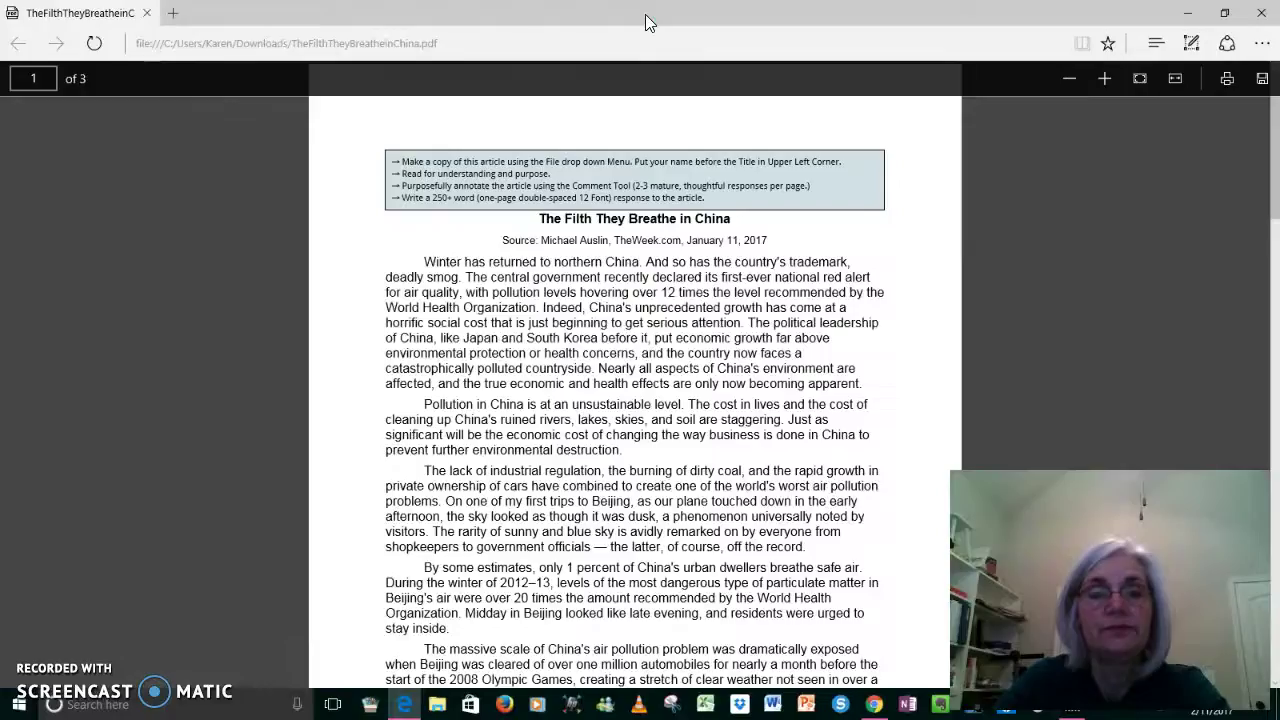
# Step: Close the Edge PDF viewer to get back to the Edgenuity assignment page
pyautogui.click(1262, 14)
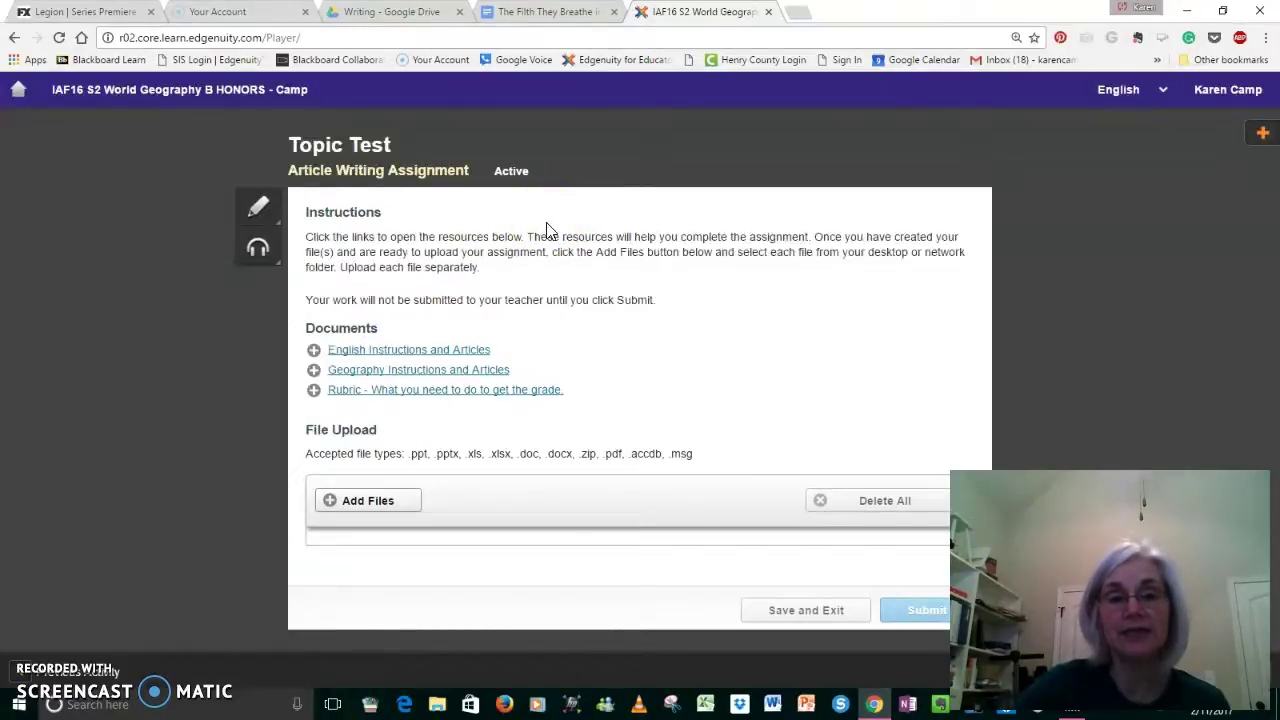
# Step: Upload TheFilthTheyBreatheinChina.pdf from Downloads to the assignment's File Upload section
pyautogui.click(372, 503)
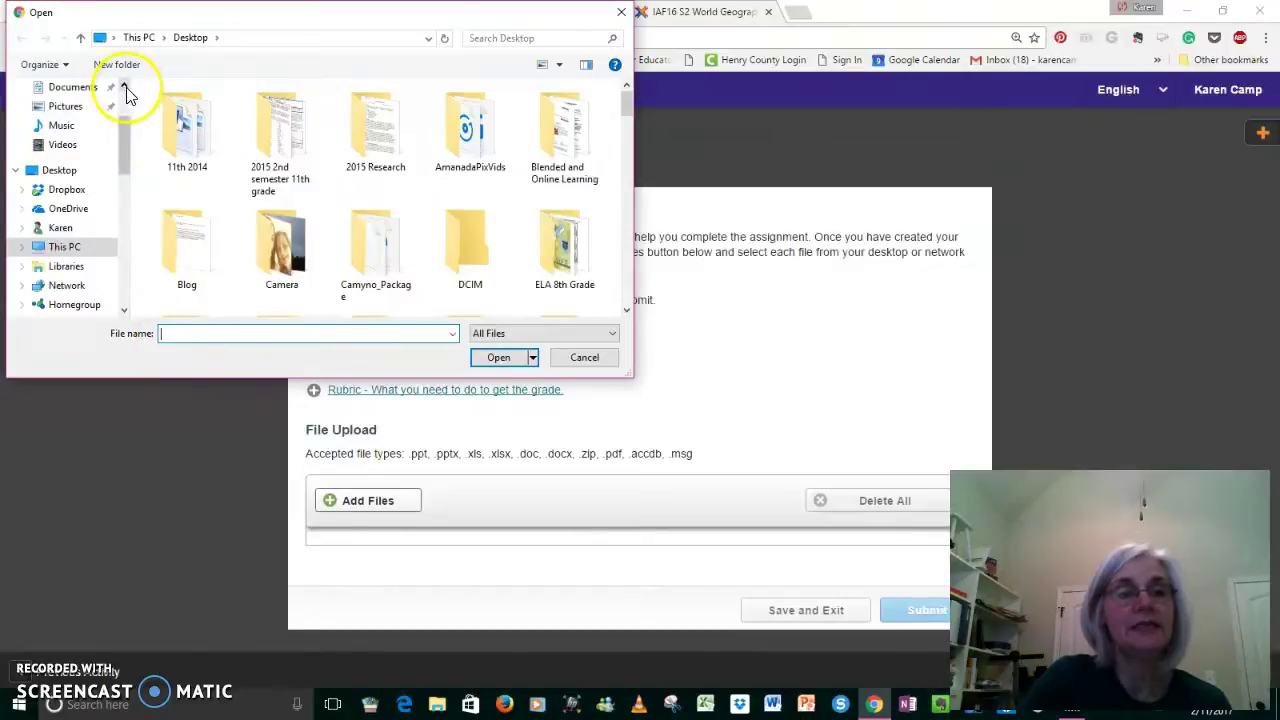
pyautogui.scroll(2, 122, 98)
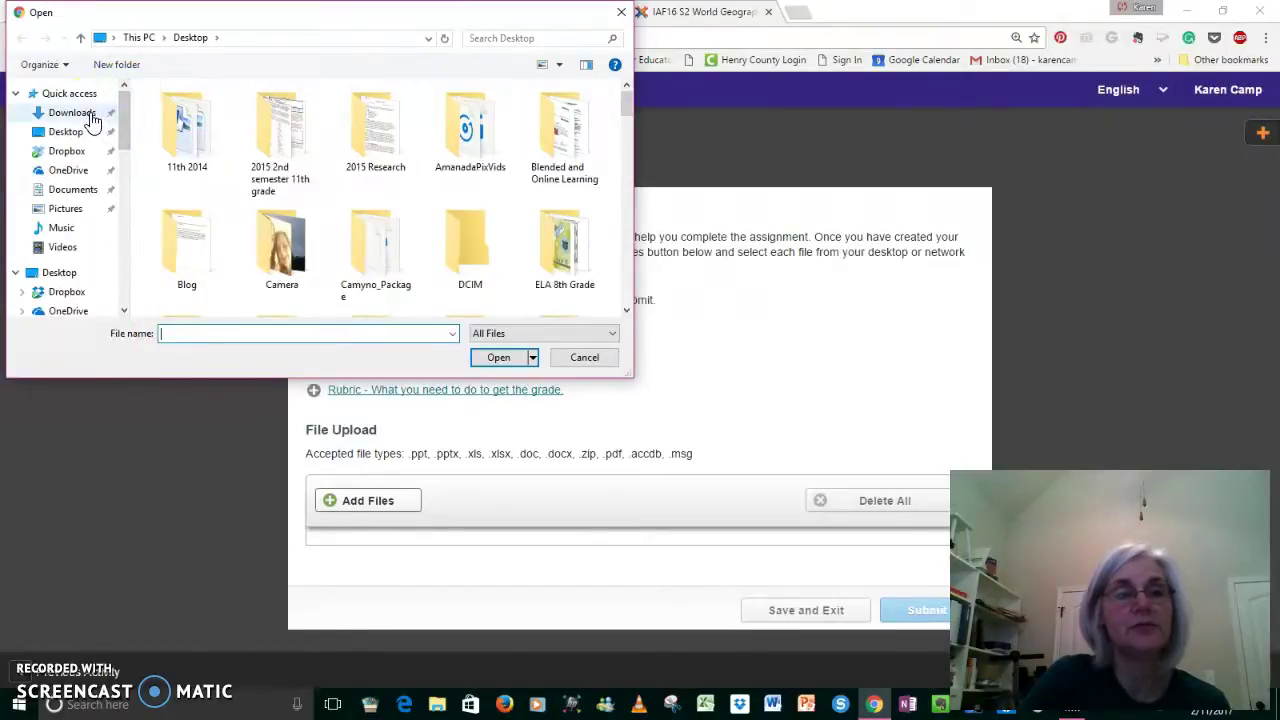
pyautogui.click(86, 122)
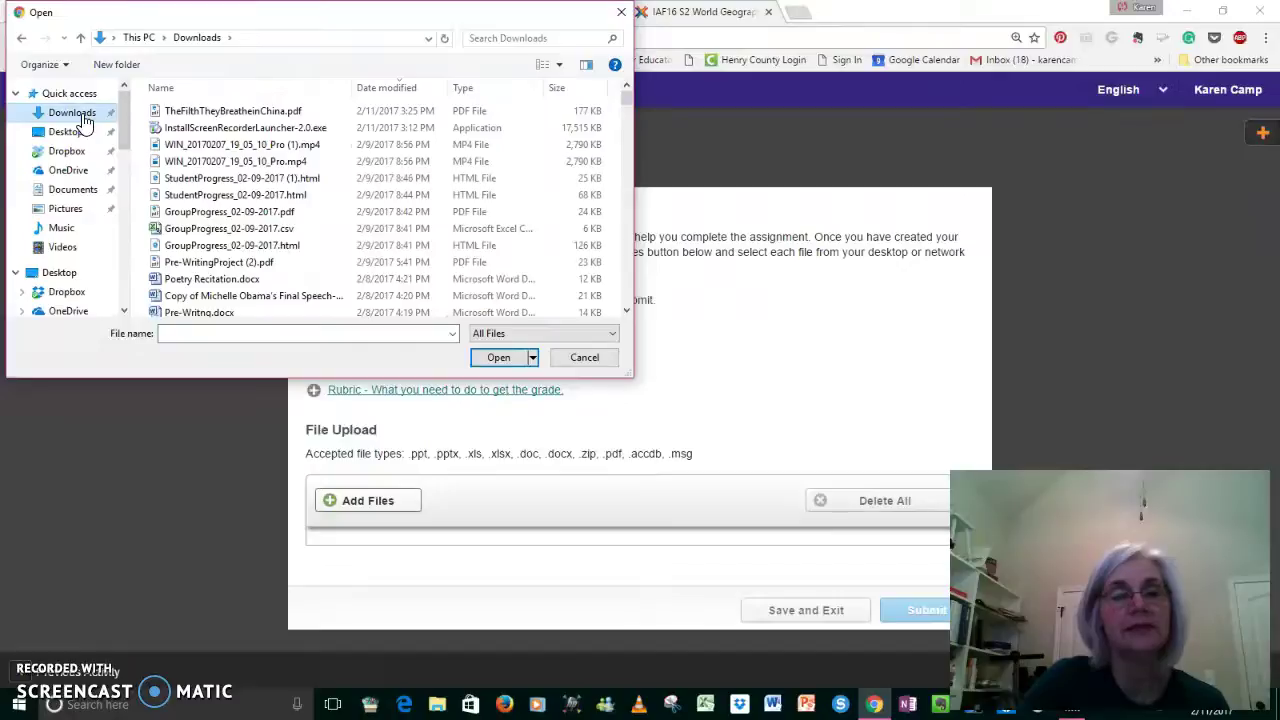
pyautogui.doubleClick(299, 114)
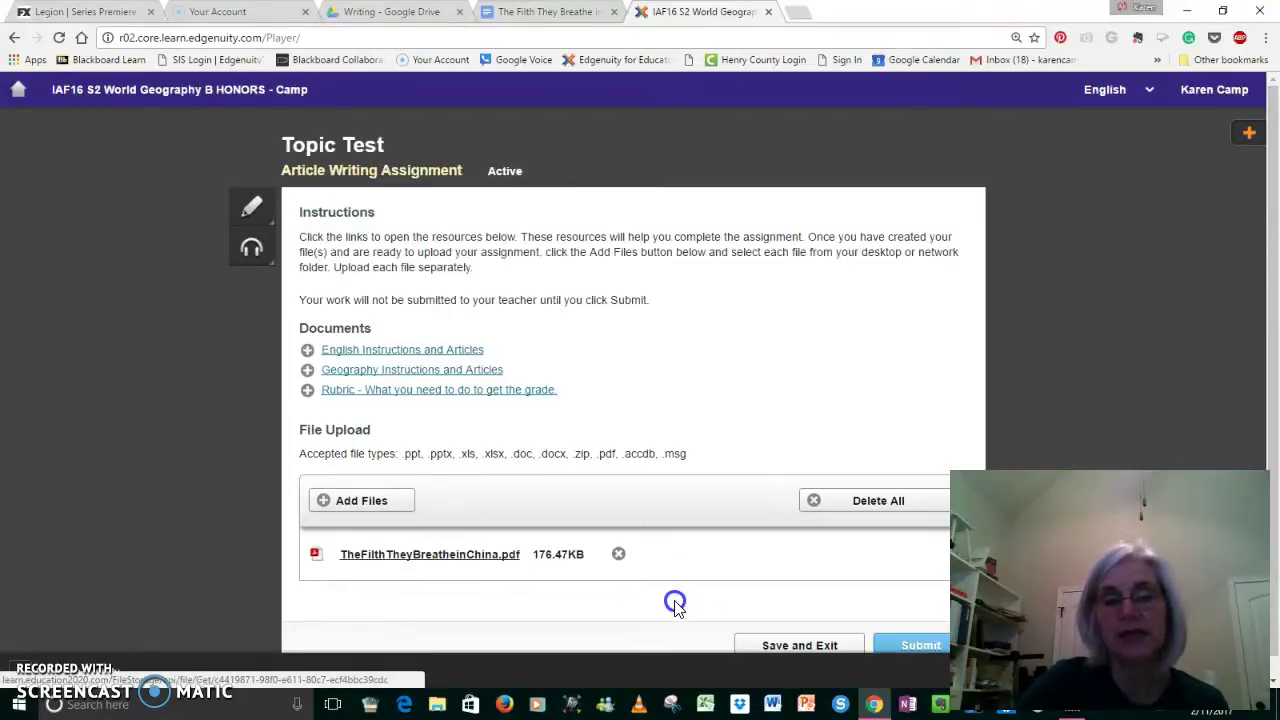
# Step: Submit the Article Writing Assignment with the attached PDF
pyautogui.click(905, 645)
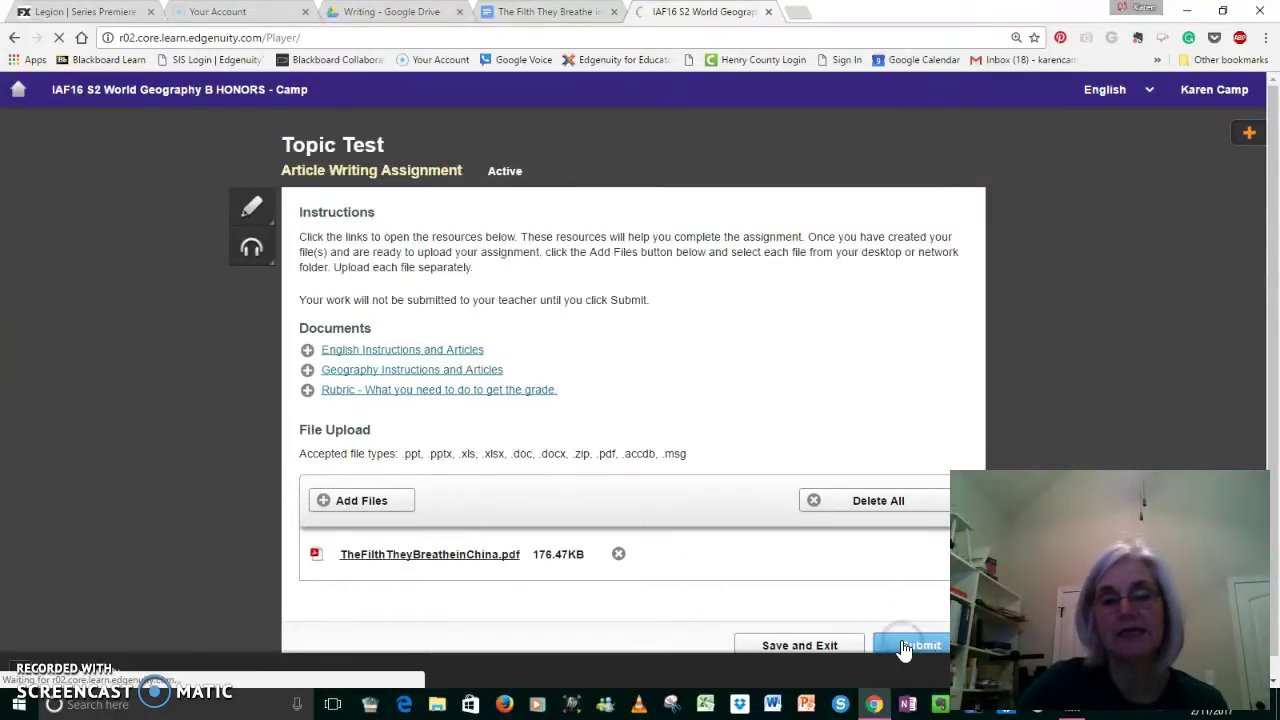